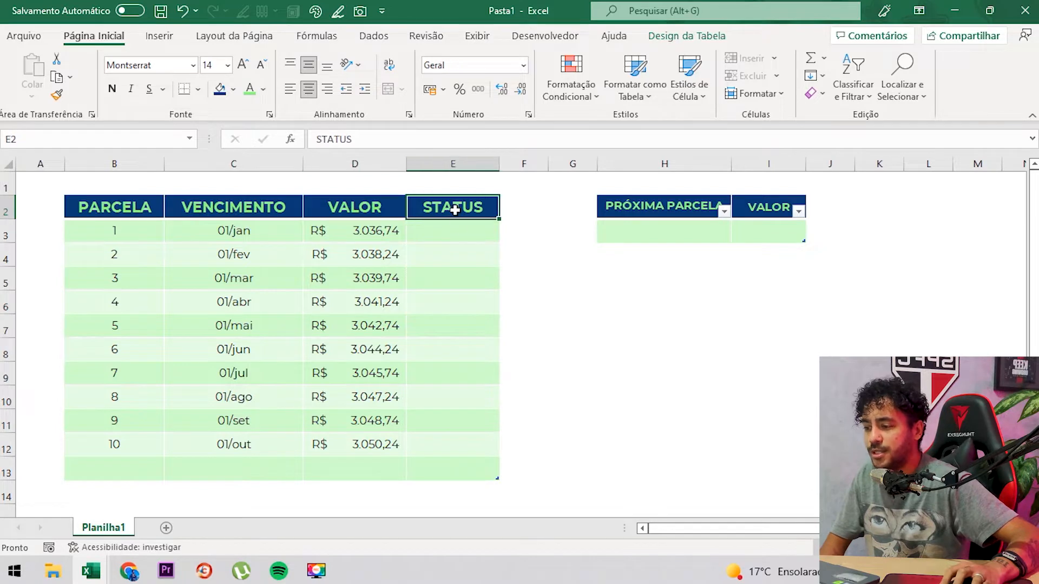
# Step: Enter installment 1 and its value 3036,74 in the PRÓXIMA PARCELA table's row 3
pyautogui.click(619, 226)
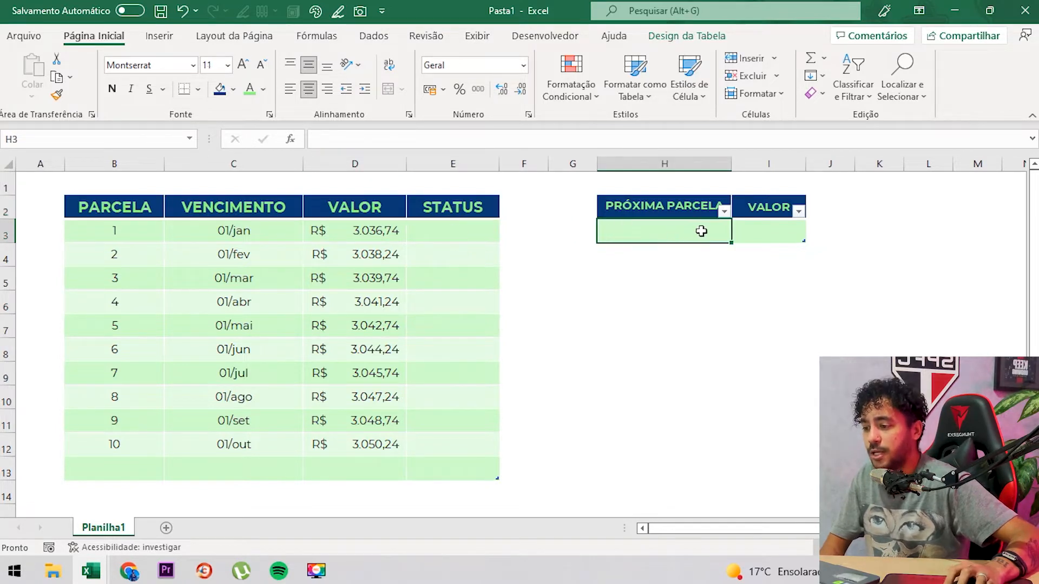
pyautogui.click(741, 234)
pyautogui.click(685, 232)
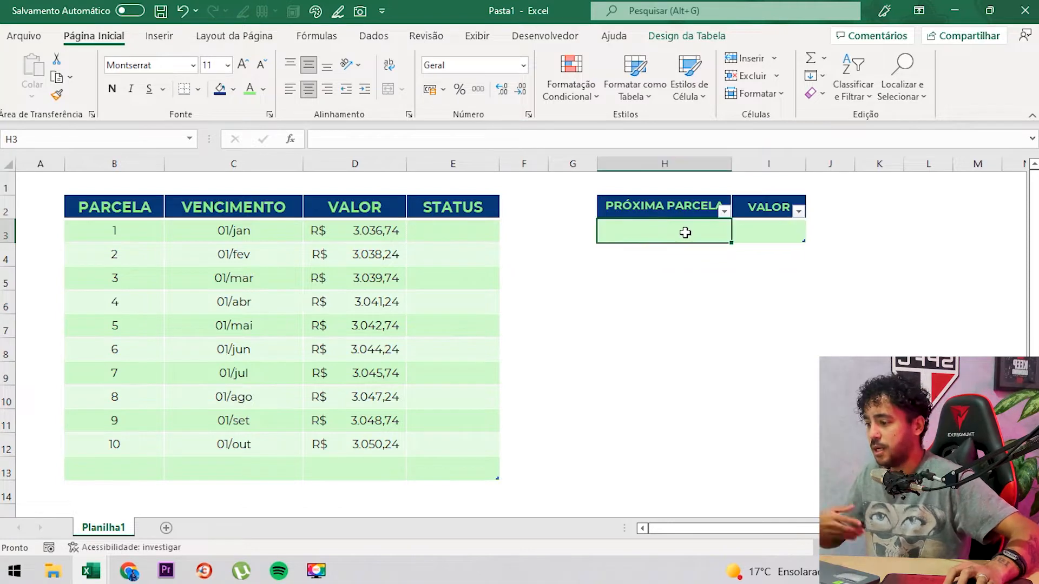
pyautogui.write('1')
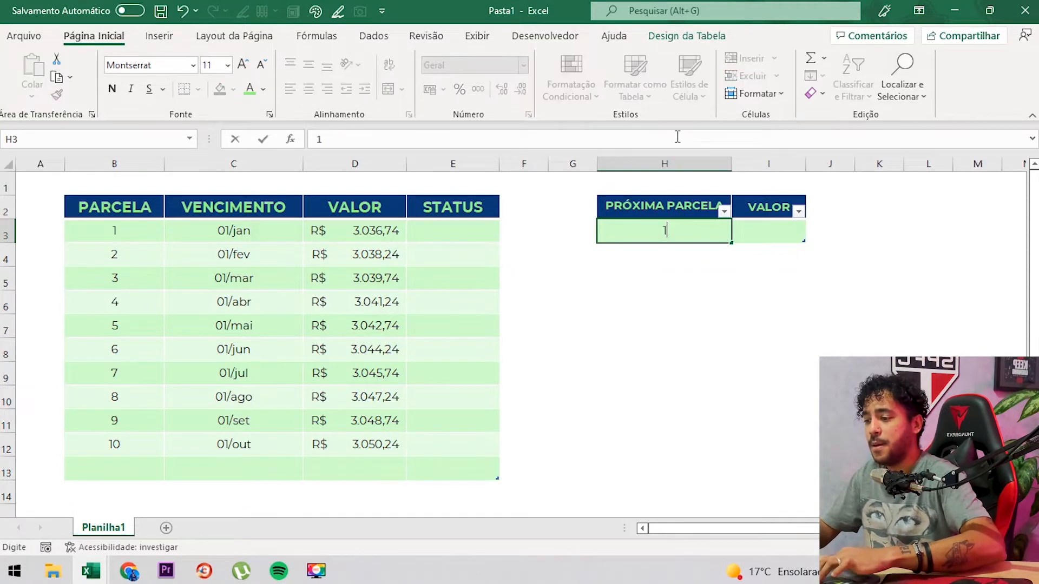
pyautogui.press('Tab')
pyautogui.write('3036,74')
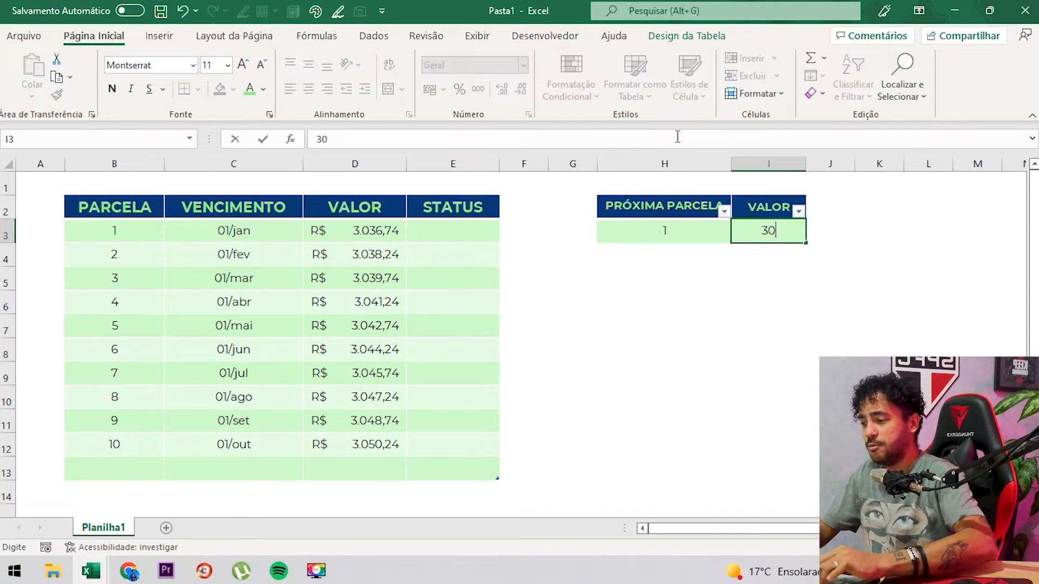
pyautogui.press('Return')
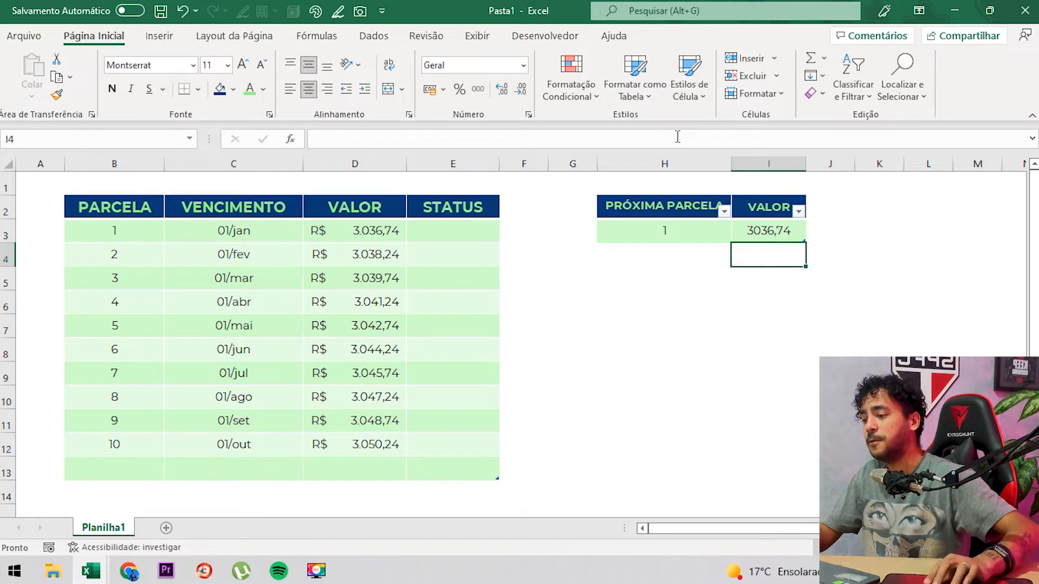
# Step: Enter PAGO as the STATUS of installment 1 in E3
pyautogui.click(496, 230)
pyautogui.write('P')
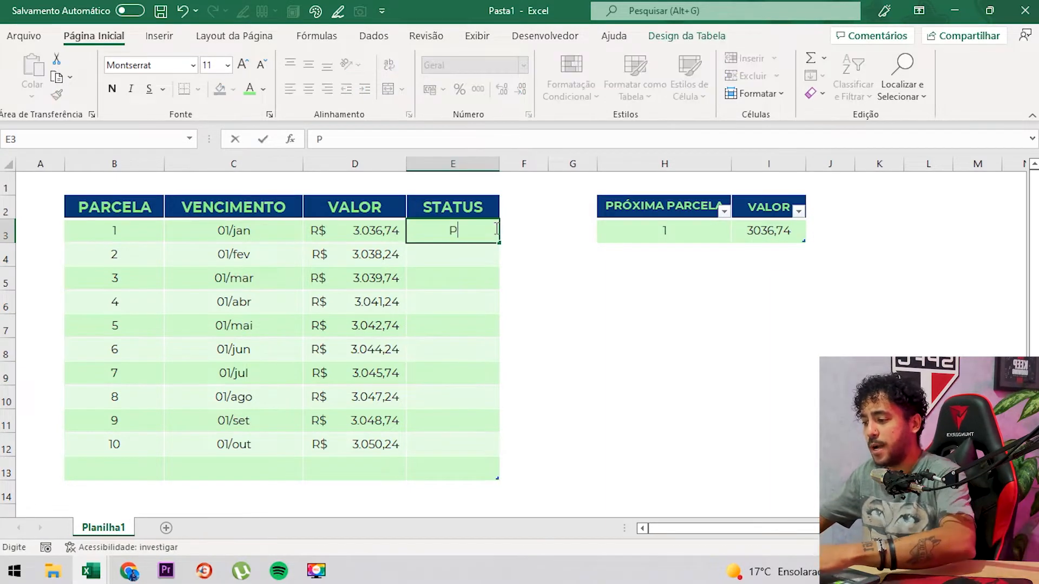
pyautogui.write('AGO')
pyautogui.press('Return')
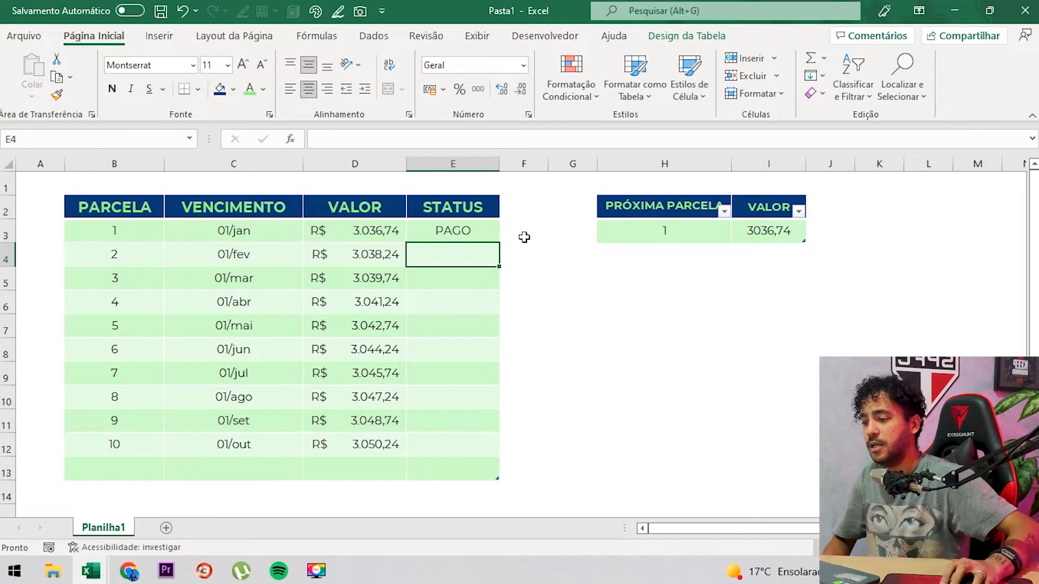
# Step: Replace the PRÓXIMA PARCELA entry with installment 2 and its value with 3038,24
pyautogui.click(631, 235)
pyautogui.write('2')
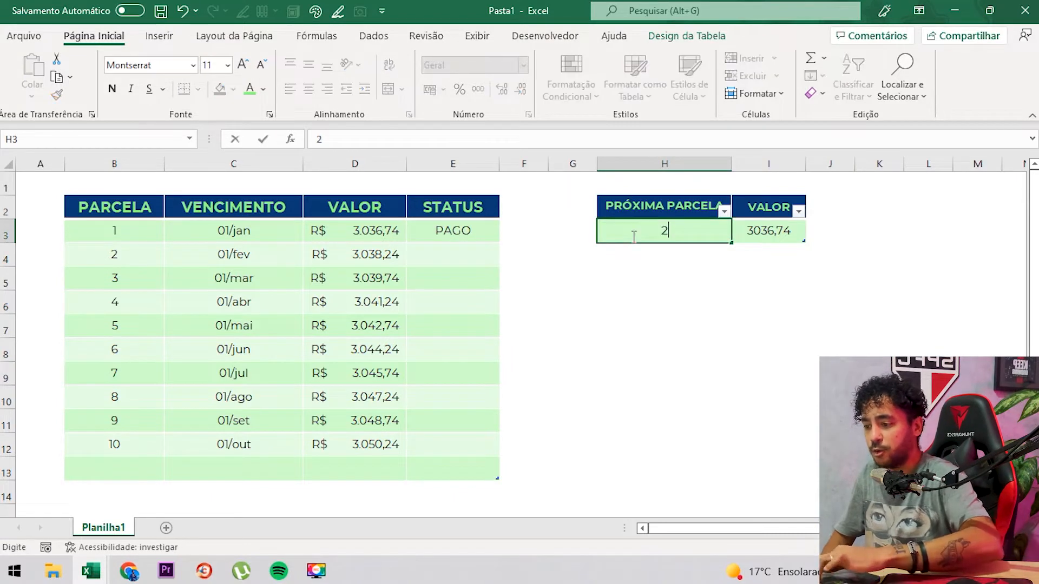
pyautogui.press('Tab')
pyautogui.write('3038,24')
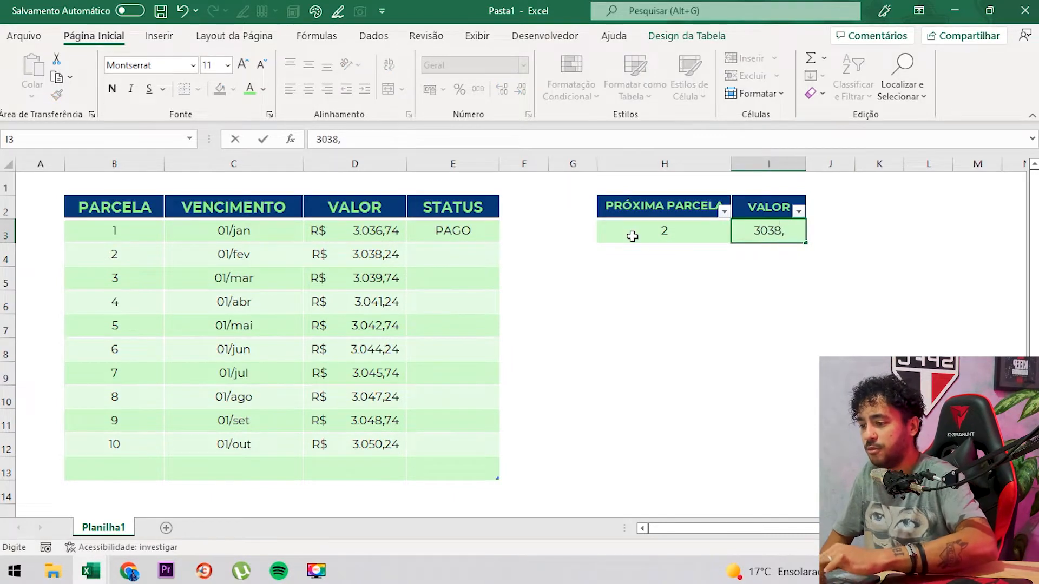
pyautogui.press('Return')
pyautogui.press('Up')
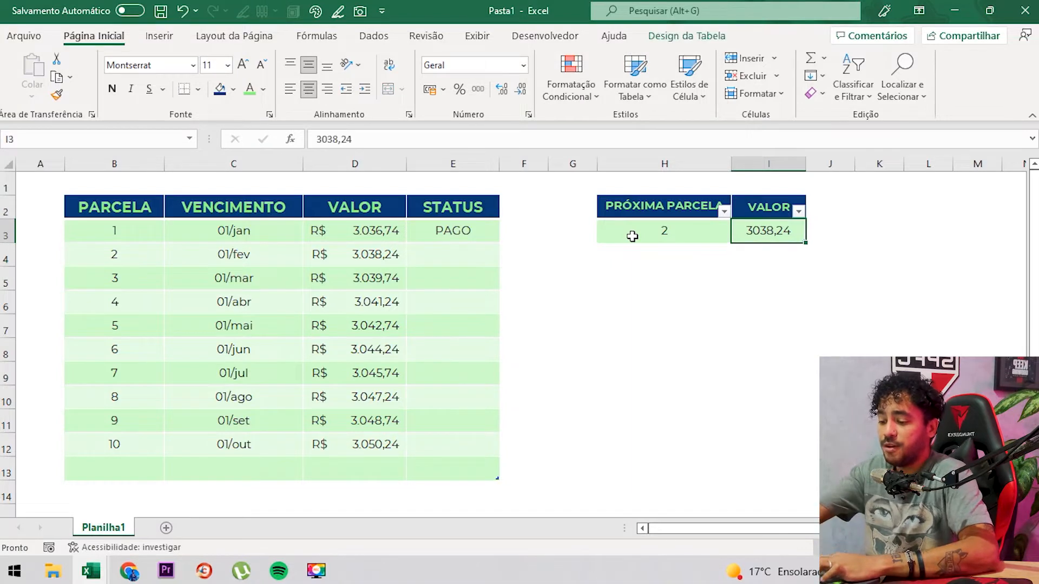
# Step: Clear the example entries from the PRÓXIMA PARCELA table (H3 and I3) and from the first installment's STATUS cell
pyautogui.press('Delete')
pyautogui.press('Left')
pyautogui.press('Delete')
pyautogui.press('Right')
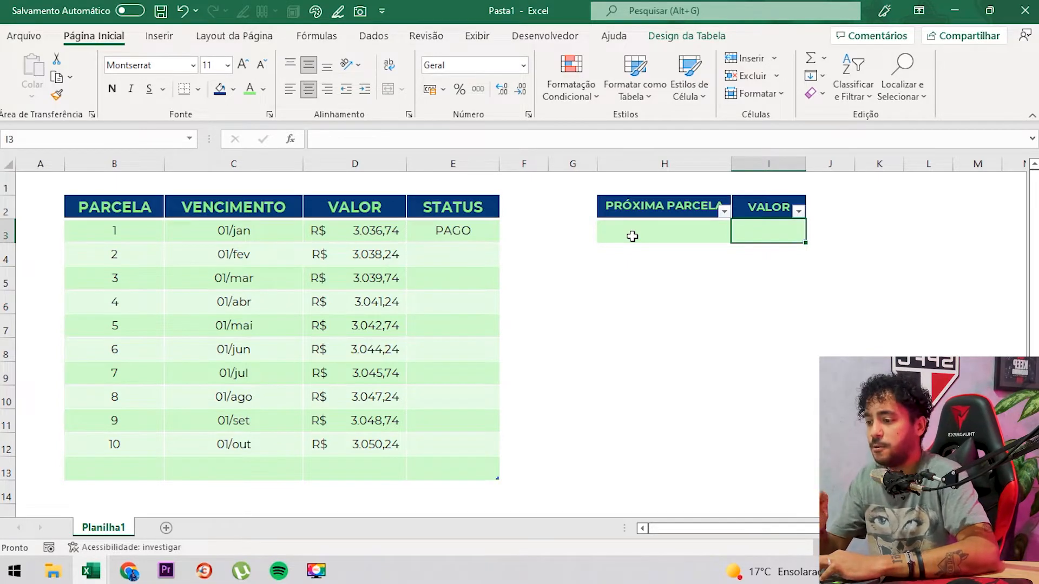
pyautogui.hotkey('ctrl', 'Left')
pyautogui.press('Delete')
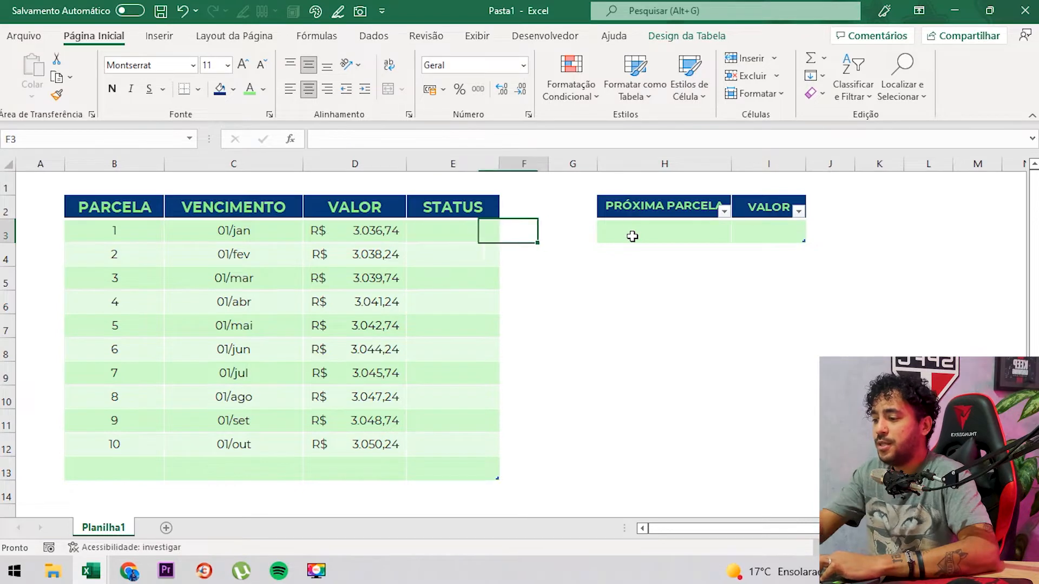
pyautogui.press('Right')
pyautogui.press('Right')
pyautogui.press('Right')
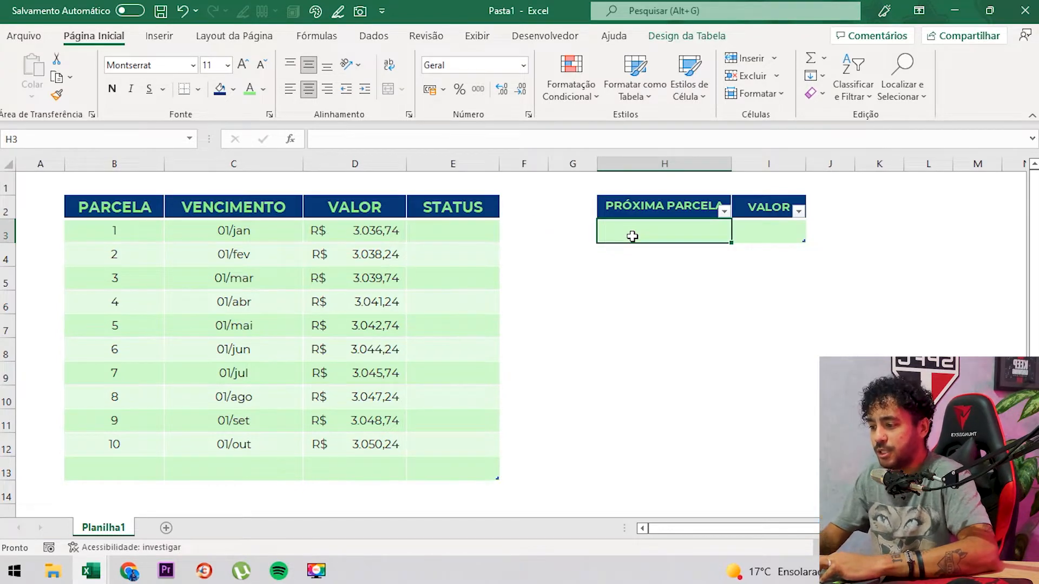
pyautogui.press('Left')
pyautogui.press('Right')
pyautogui.press('Left')
pyautogui.press('Right')
pyautogui.press('Right')
pyautogui.press('Left')
pyautogui.press('Left')
pyautogui.press('Right')
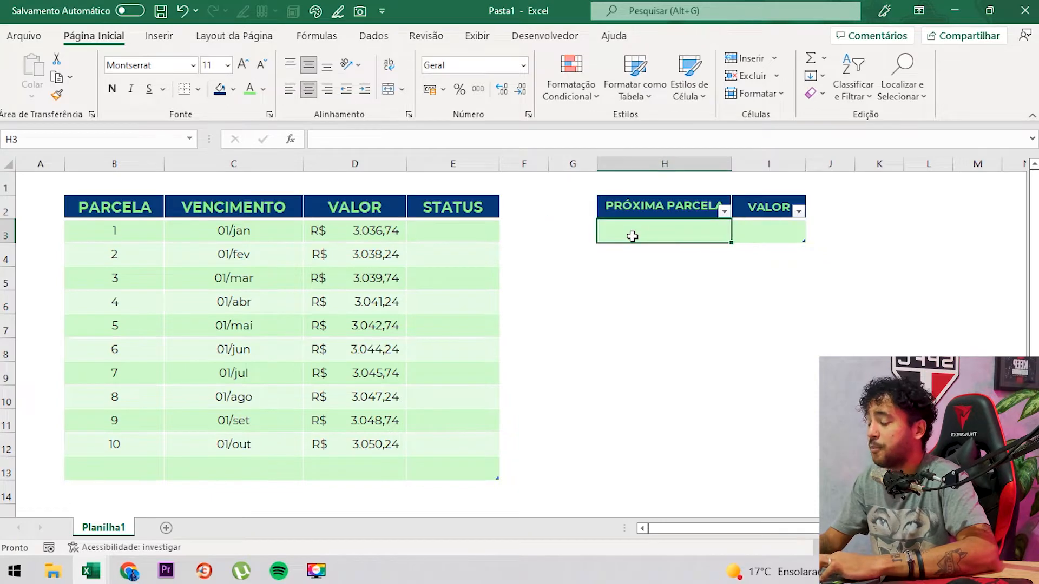
pyautogui.press('Right')
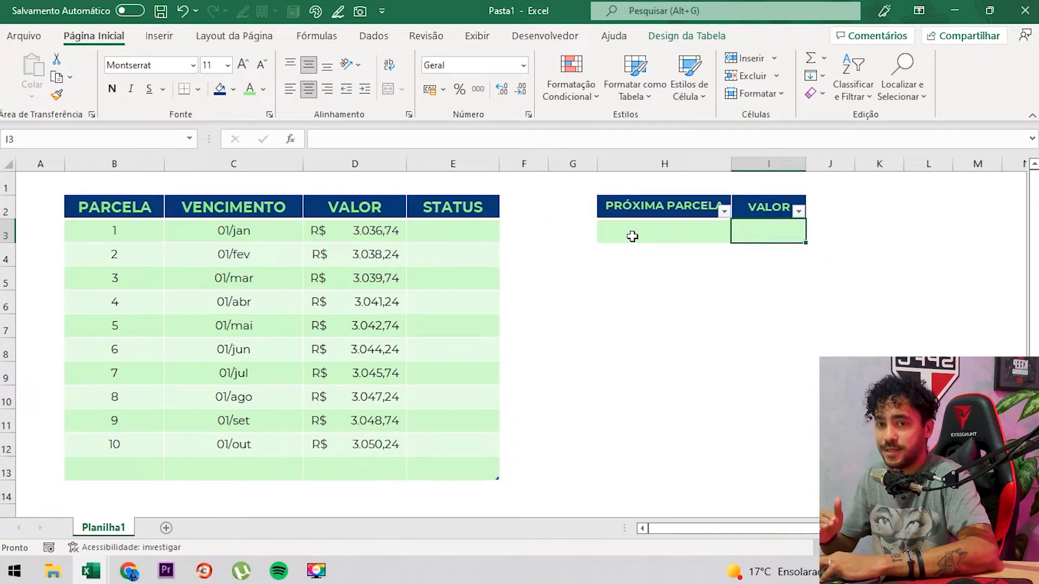
pyautogui.press('Left')
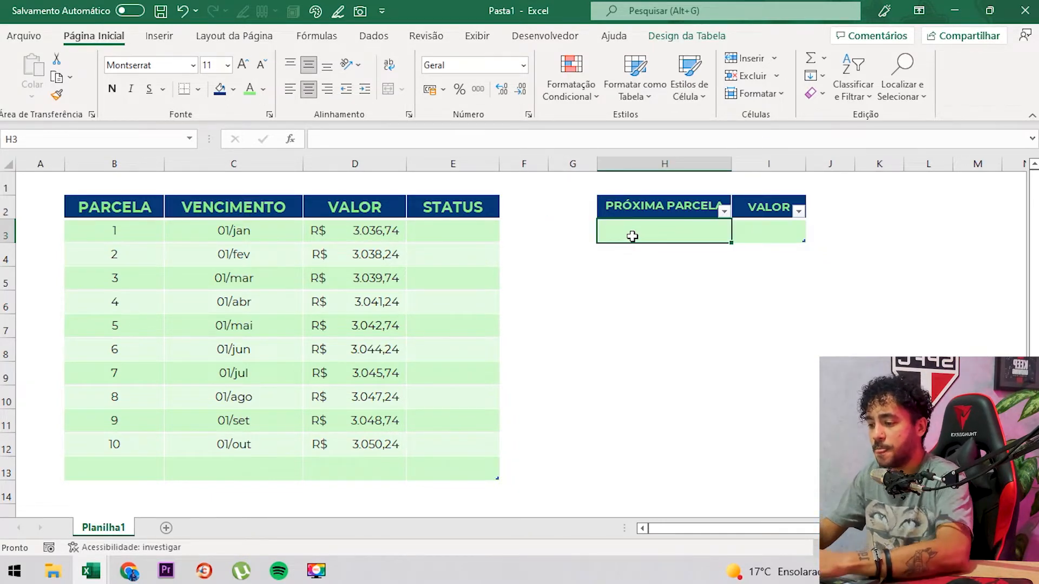
# Step: Start an ÍNDICE formula in H3 under PRÓXIMA PARCELA, using the installment numbers B3:B12 as its array
pyautogui.write('=ÍND')
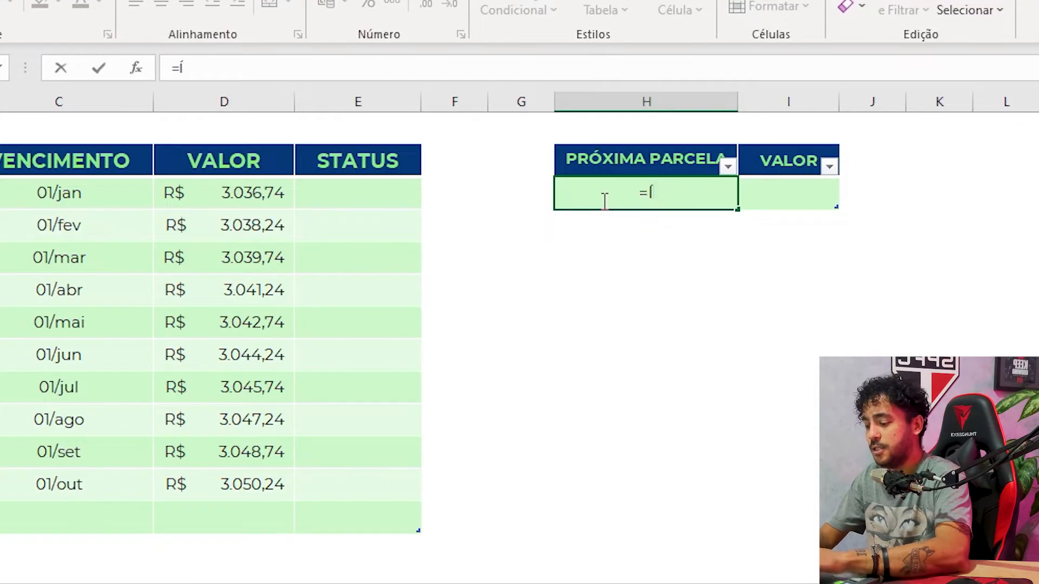
pyautogui.press('BackSpace')
pyautogui.write('NDCE')
pyautogui.press('BackSpace')
pyautogui.press('BackSpace')
pyautogui.write('ICE(')
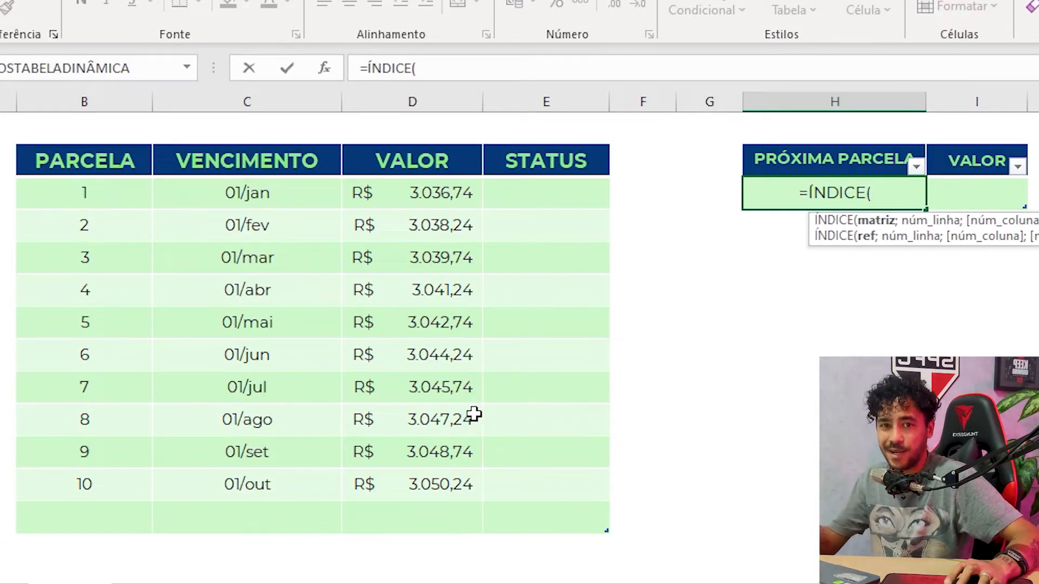
pyautogui.moveTo(123, 193); pyautogui.dragTo(69, 493)
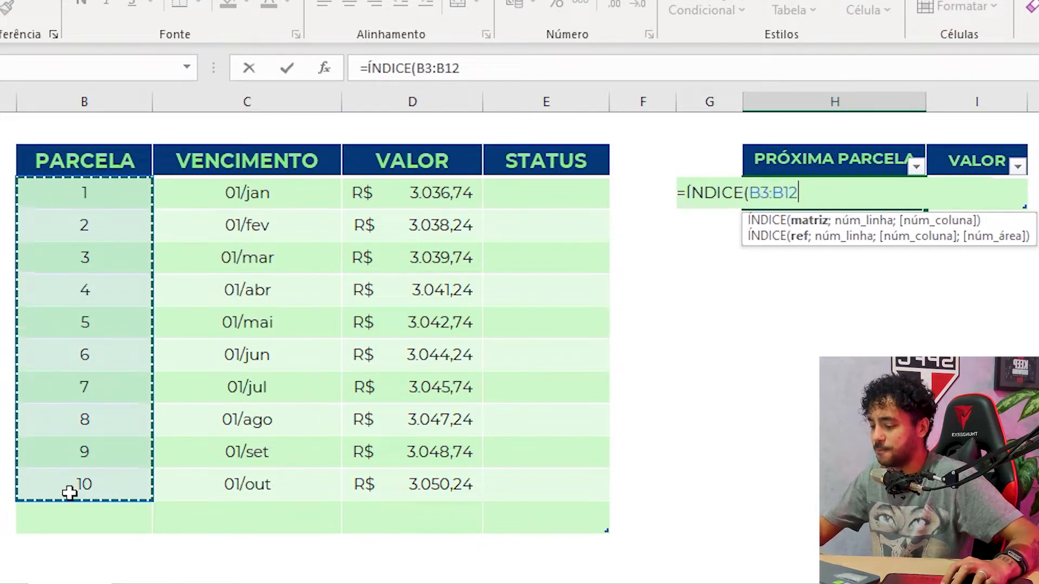
# Step: Complete the formula with row number 1 and no column argument, entering =ÍNDICE(B3:B12;1)
pyautogui.write(';')
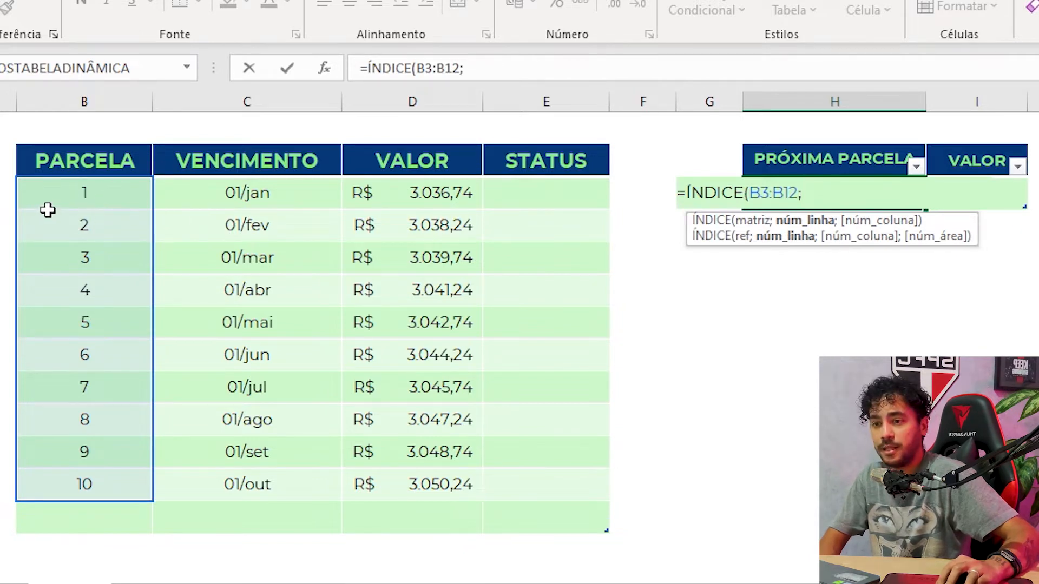
pyautogui.write('1;')
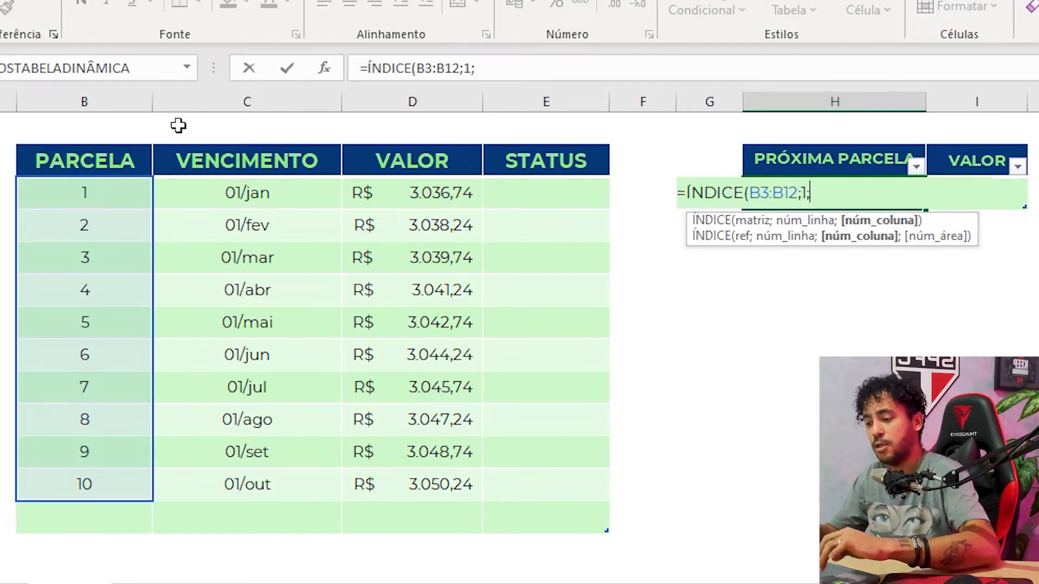
pyautogui.write('0')
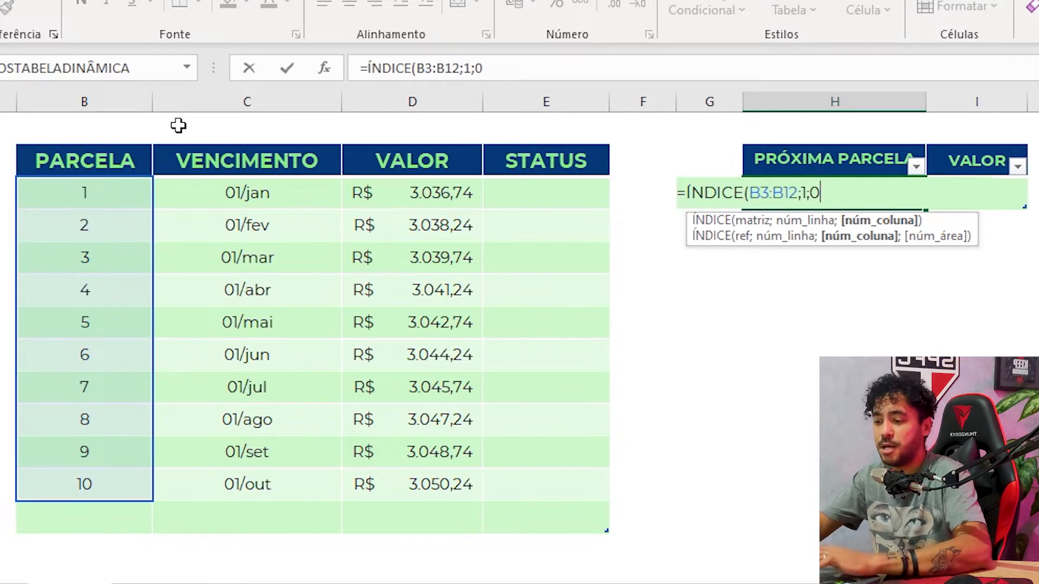
pyautogui.press('BackSpace')
pyautogui.press('BackSpace')
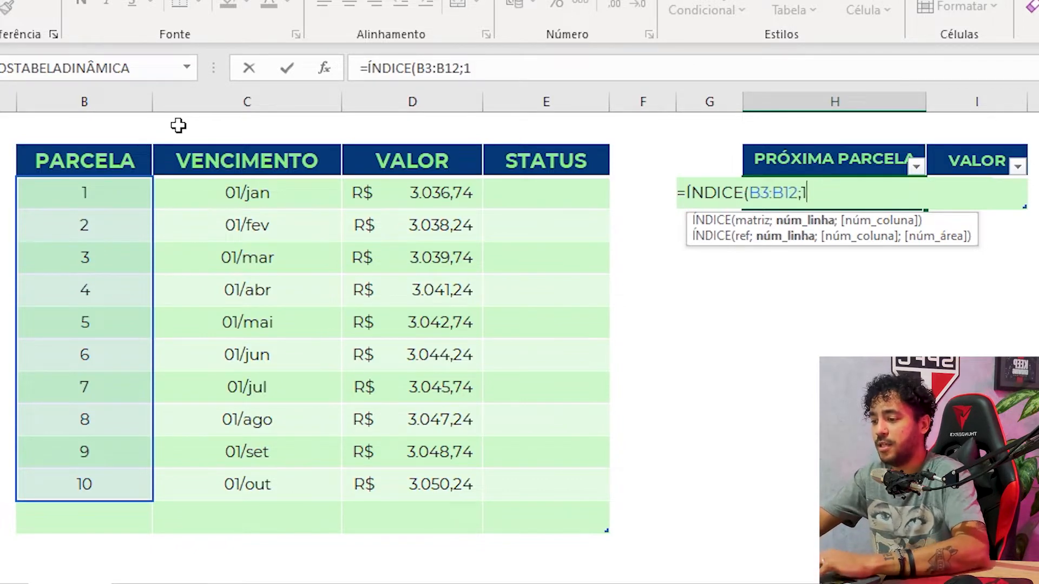
pyautogui.write(')')
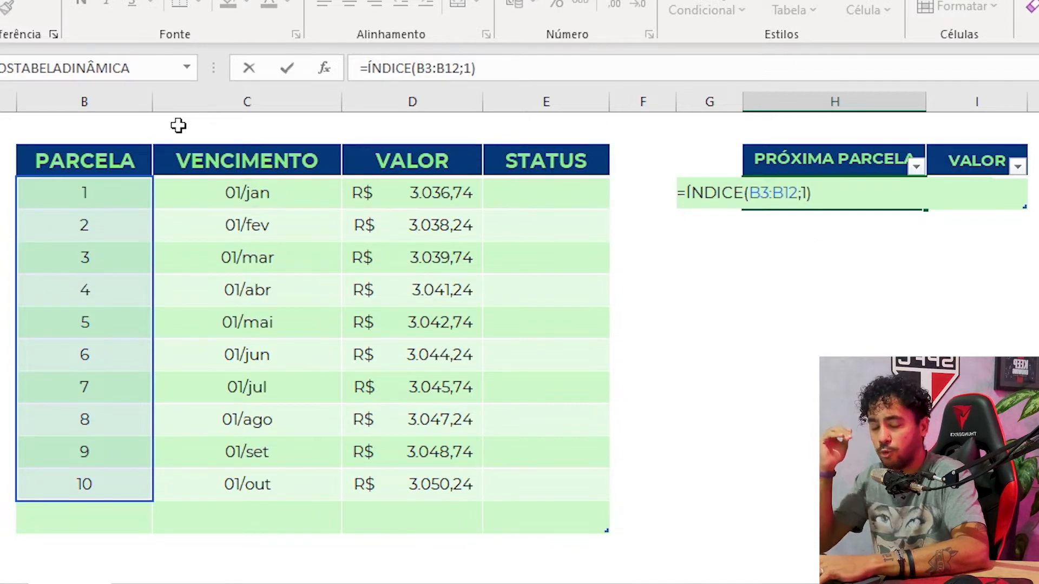
pyautogui.press('Return')
pyautogui.press('Up')
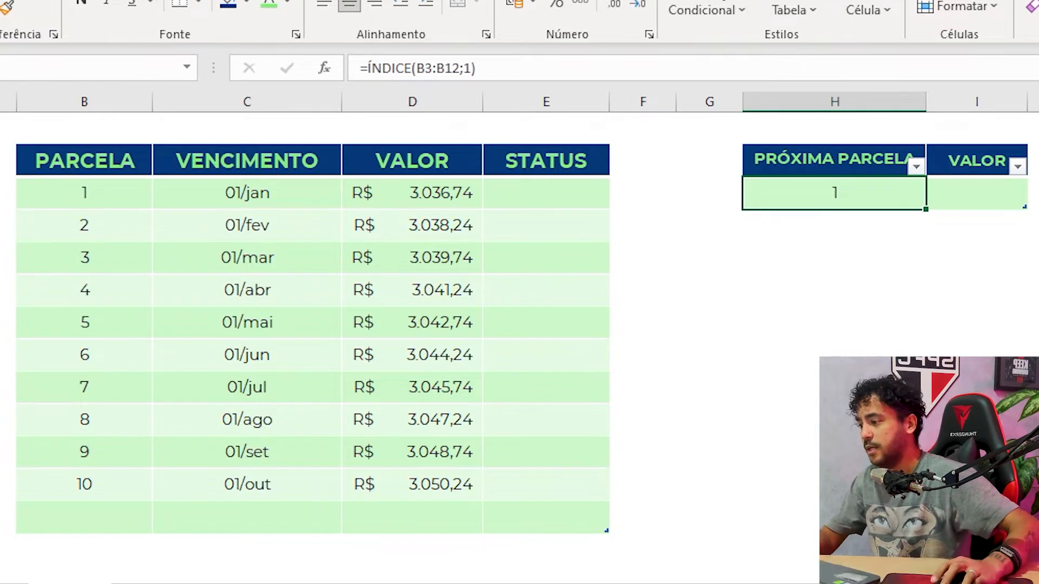
# Step: Test the formula by replacing the first installment number in B3 with "parcela 1", and undo that change
pyautogui.click(63, 189)
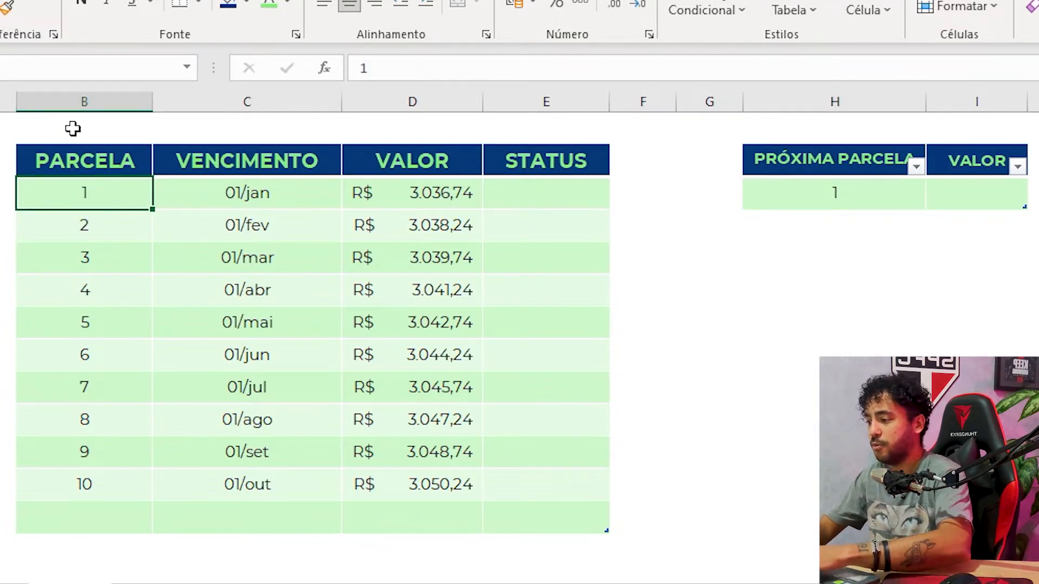
pyautogui.write('parcela 1')
pyautogui.press('Return')
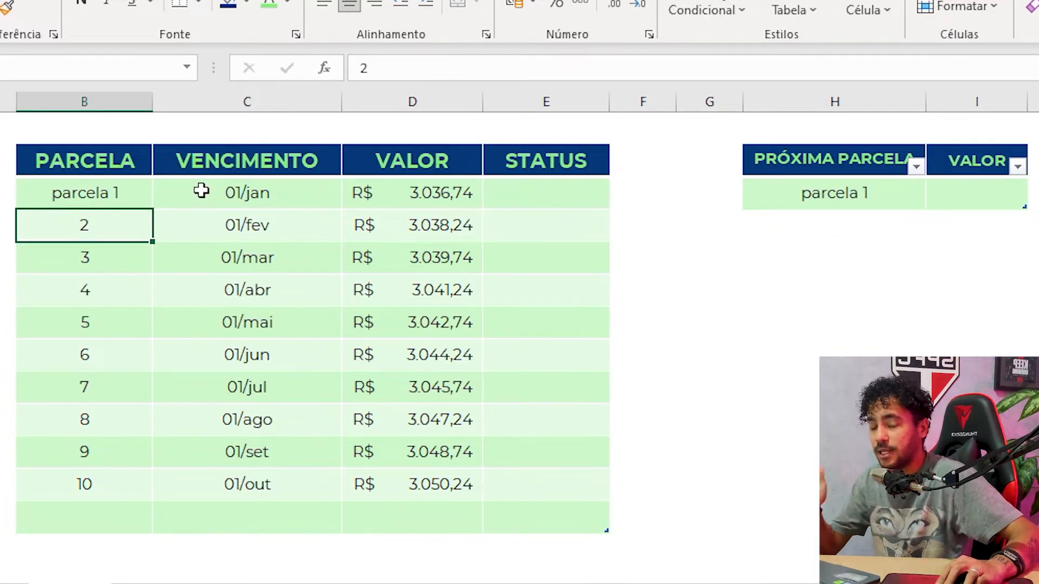
pyautogui.click(108, 183)
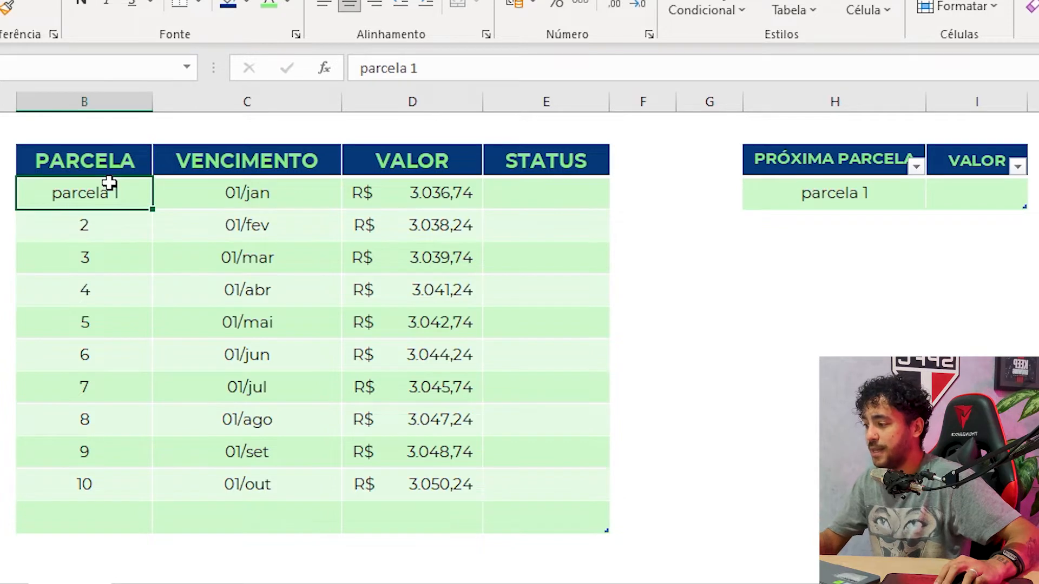
pyautogui.hotkey('ctrl', 'z')
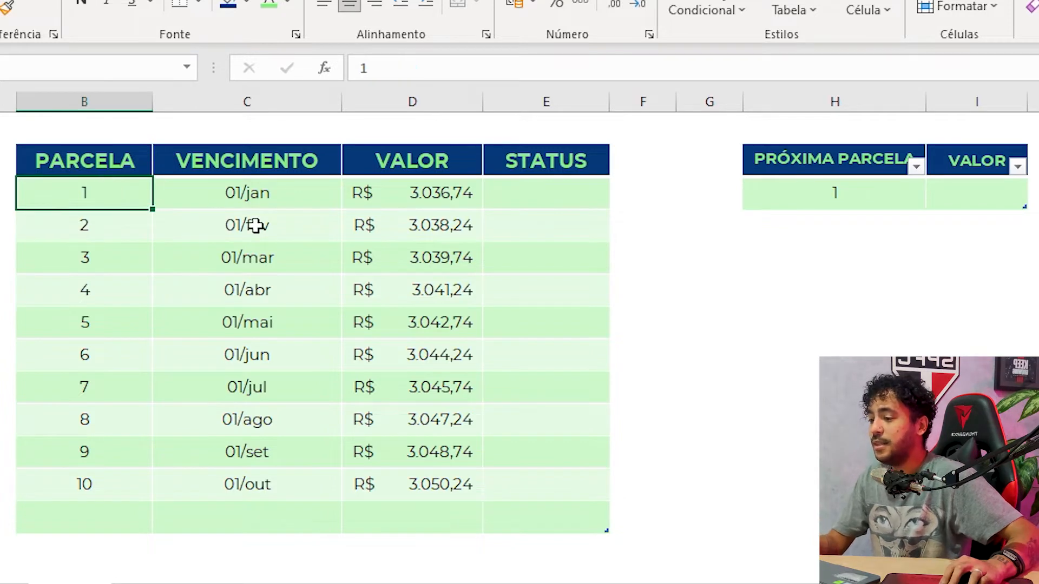
# Step: Mark installment 1 as PAGO in its STATUS cell E3
pyautogui.click(550, 207)
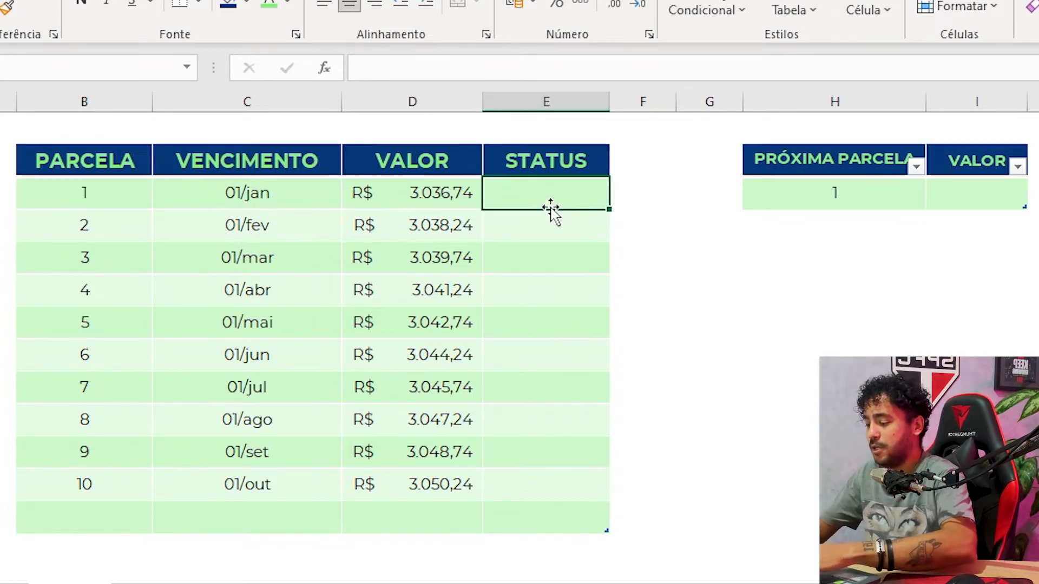
pyautogui.write('PAGO')
pyautogui.press('Return')
pyautogui.press('Up')
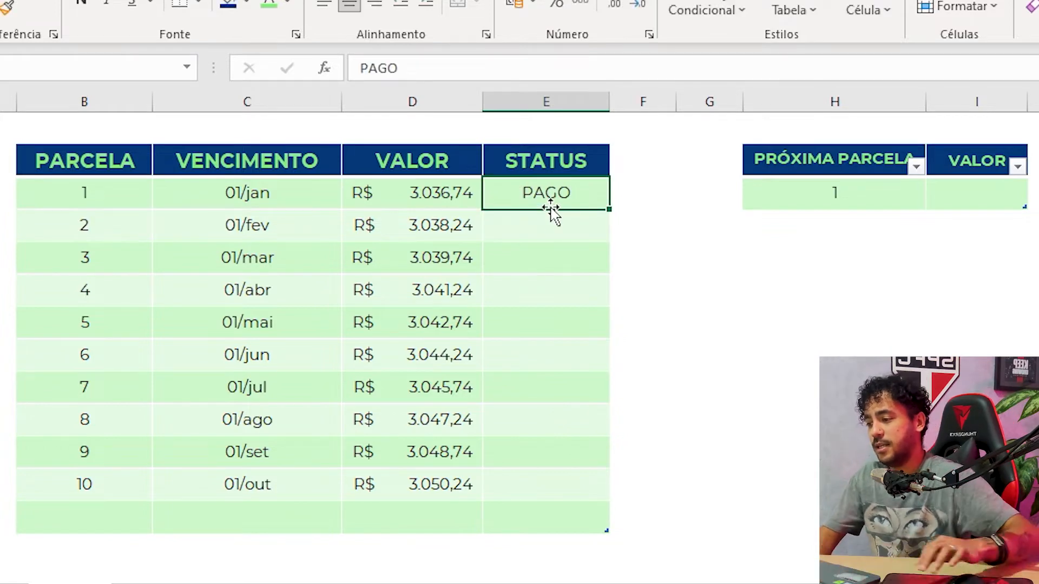
pyautogui.moveTo(64, 193); pyautogui.dragTo(562, 202)
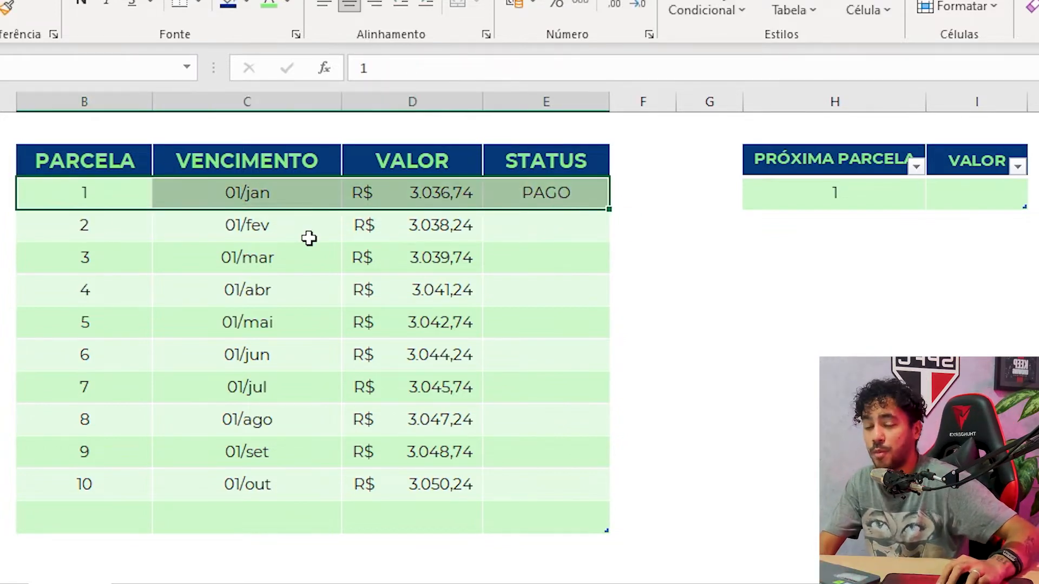
pyautogui.moveTo(84, 230); pyautogui.dragTo(487, 236)
pyautogui.click(489, 233)
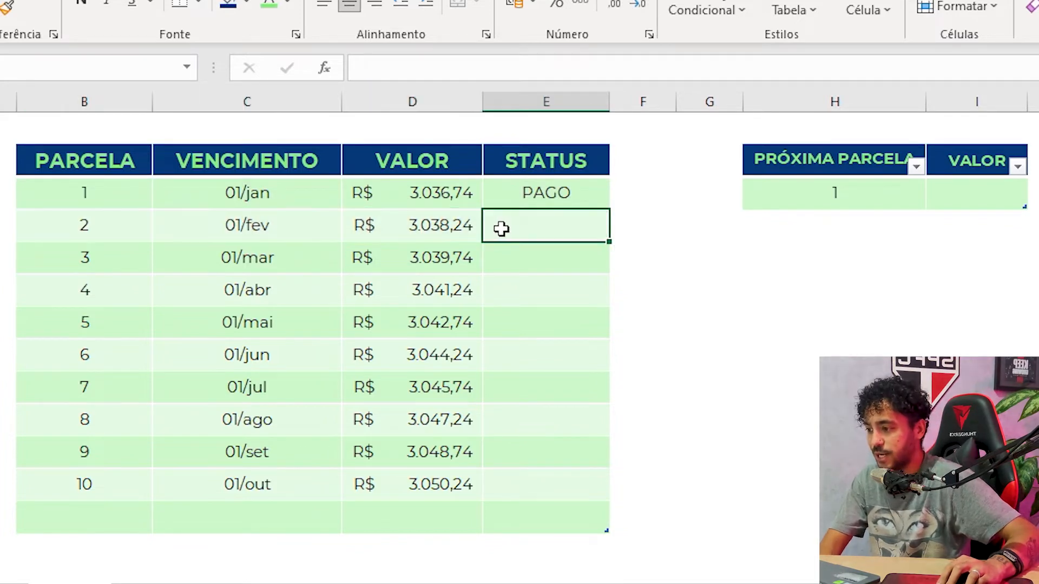
pyautogui.click(520, 195)
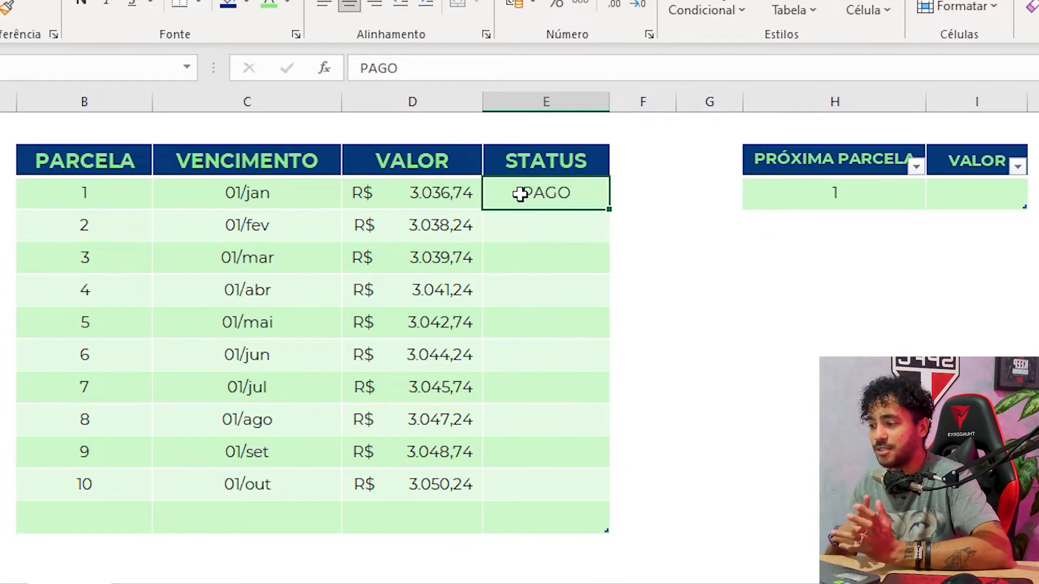
pyautogui.moveTo(523, 224); pyautogui.dragTo(510, 514)
pyautogui.click(515, 453)
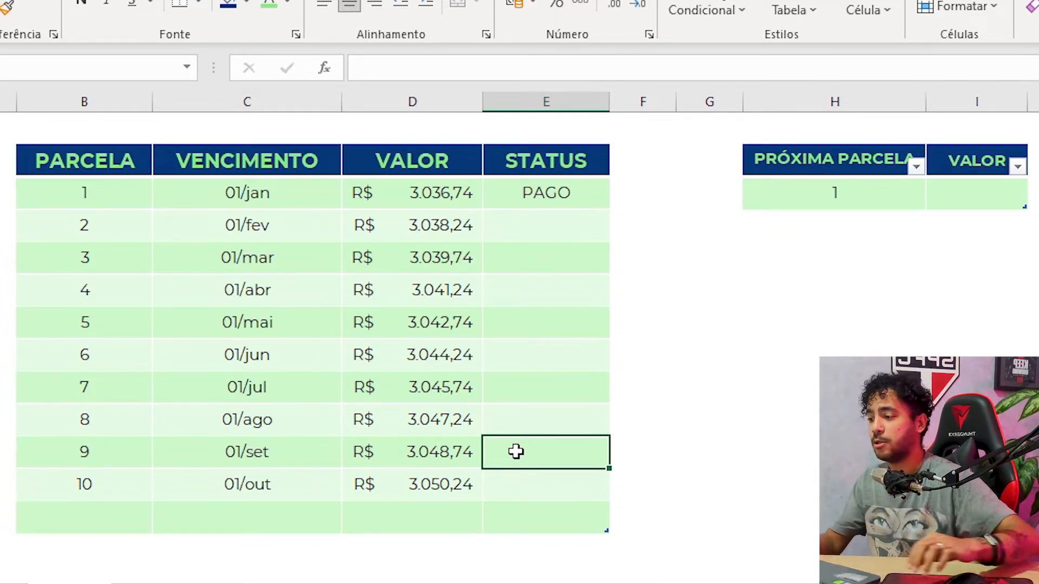
# Step: Mark installments 2 and 3 as PAGO in STATUS cells E4 and E5
pyautogui.click(578, 238)
pyautogui.write('PAG')
pyautogui.press('Return')
pyautogui.write('PAGO')
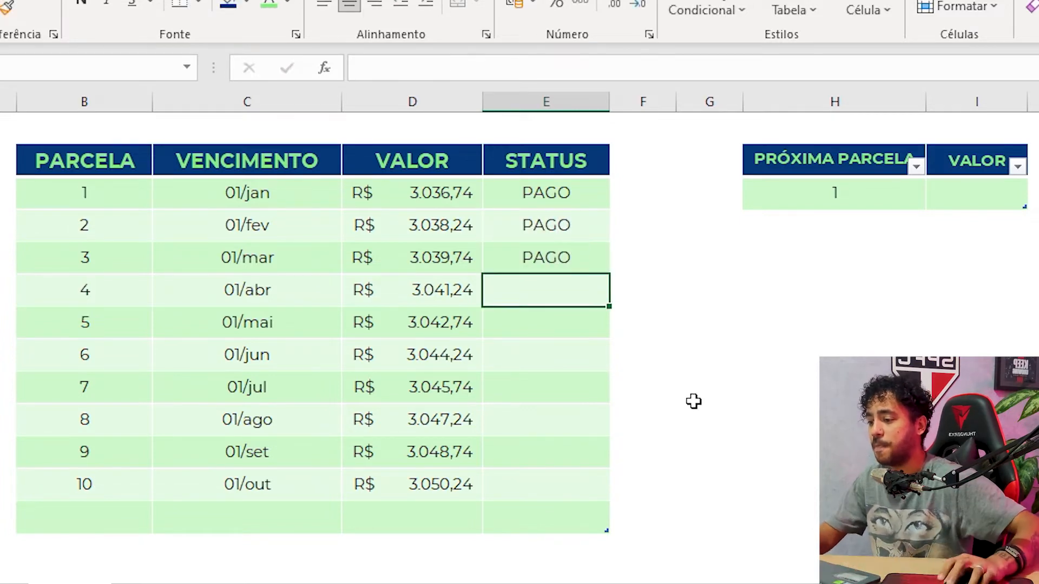
# Step: Try the fixed value 4 in PRÓXIMA PARCELA cell H3, and undo it to restore the ÍNDICE formula
pyautogui.click(804, 190)
pyautogui.write('4')
pyautogui.press('Return')
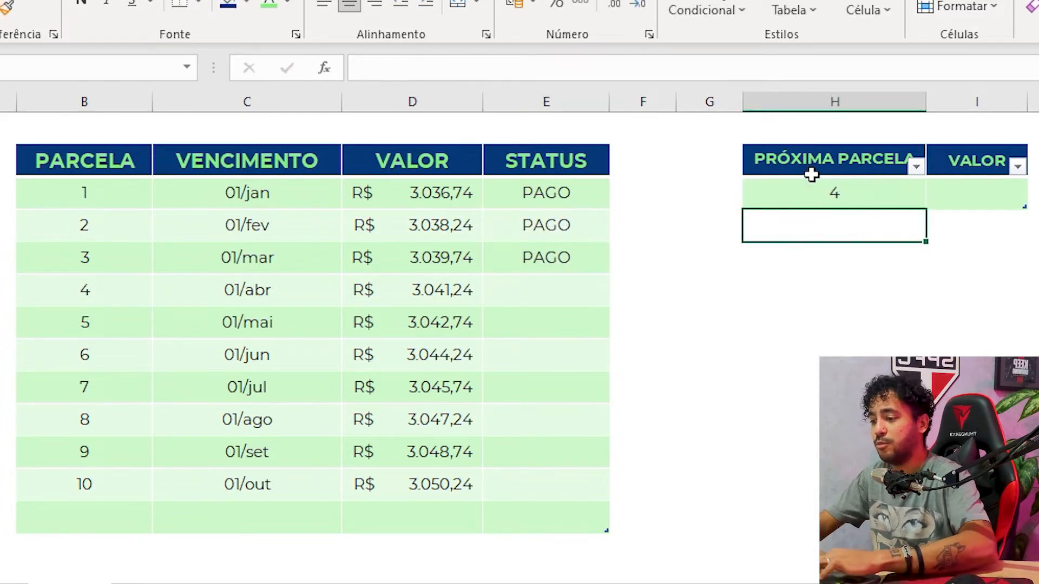
pyautogui.hotkey('ctrl', 'z')
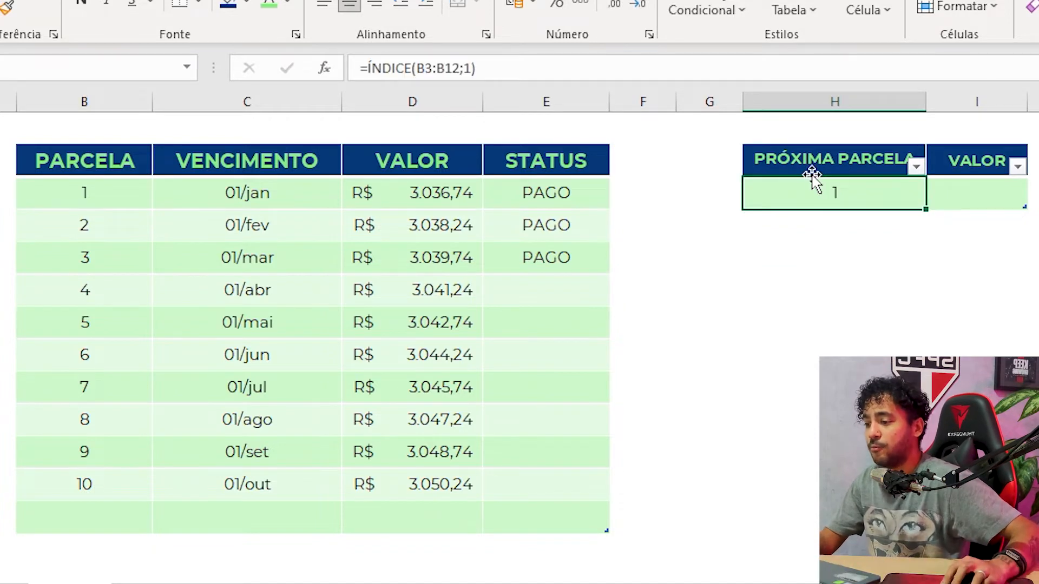
pyautogui.doubleClick(812, 180)
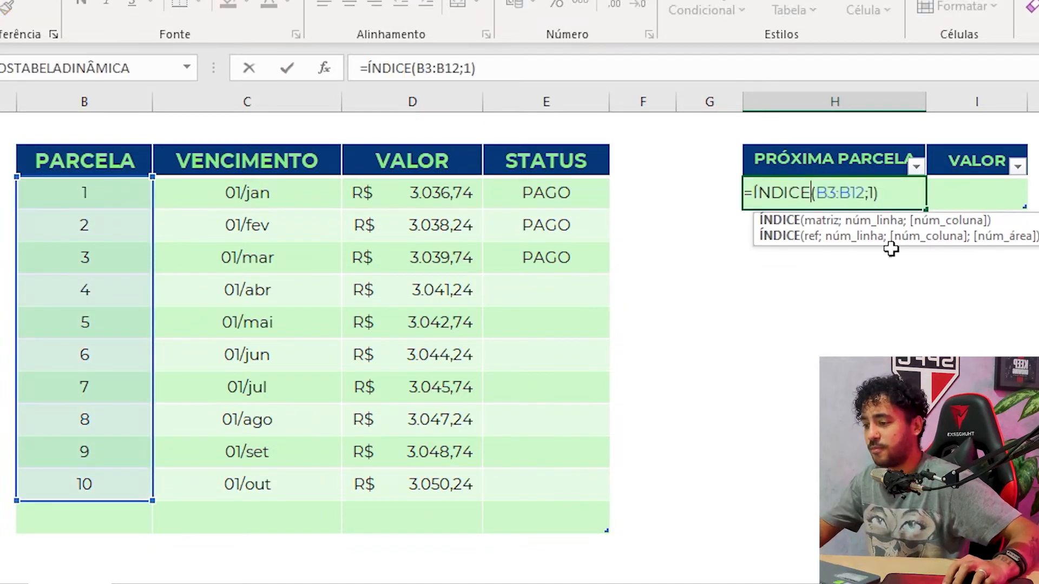
pyautogui.press('Escape')
# Step: Count the paid installments in helper cell H5 with the formula =CONT.SE(E3:E12;"PAGO")
pyautogui.click(784, 287)
pyautogui.click(777, 249)
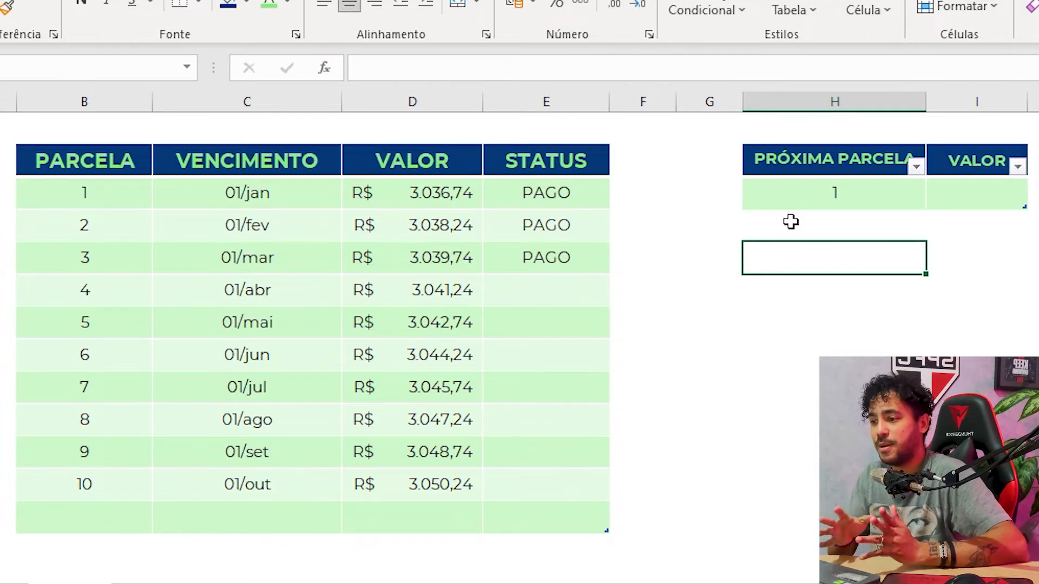
pyautogui.write('=')
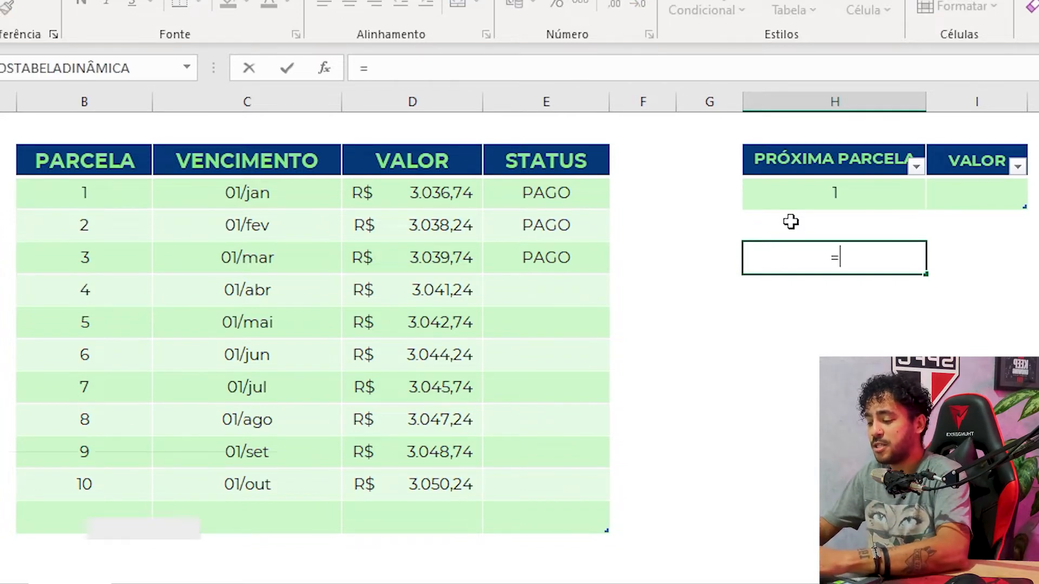
pyautogui.write('CONT.SE(')
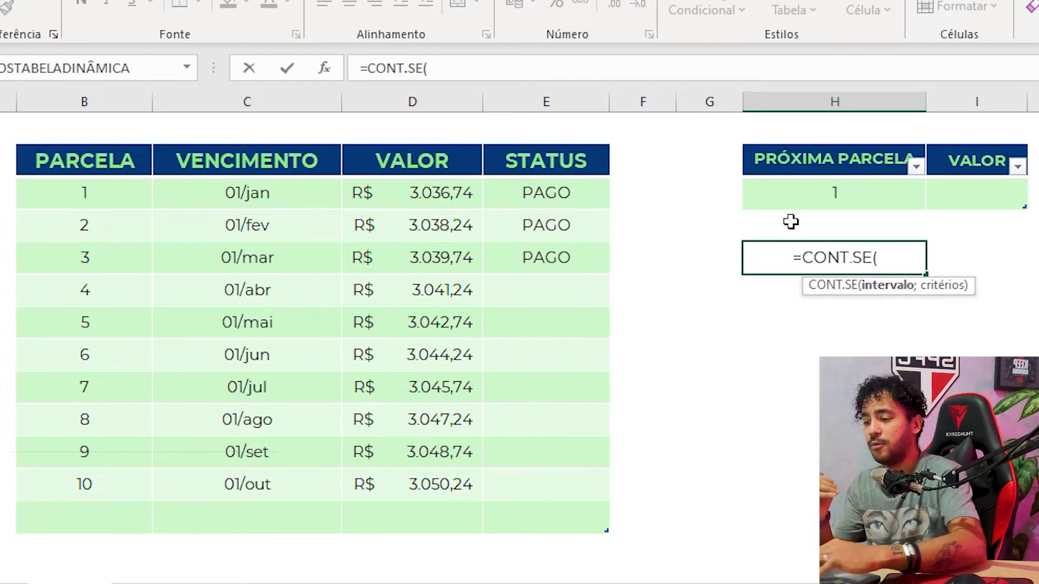
pyautogui.moveTo(561, 200); pyautogui.dragTo(546, 477)
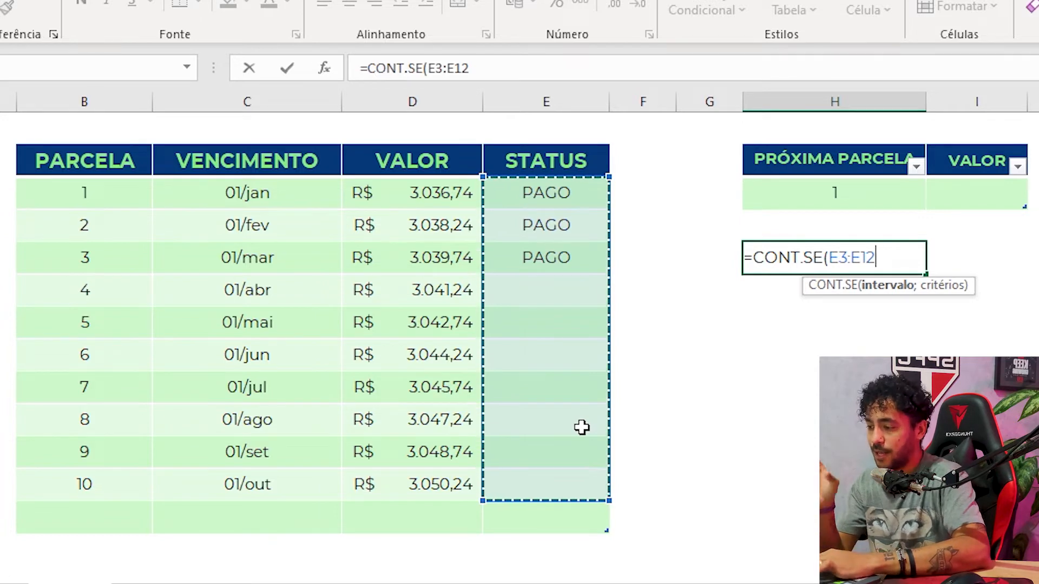
pyautogui.write(';')
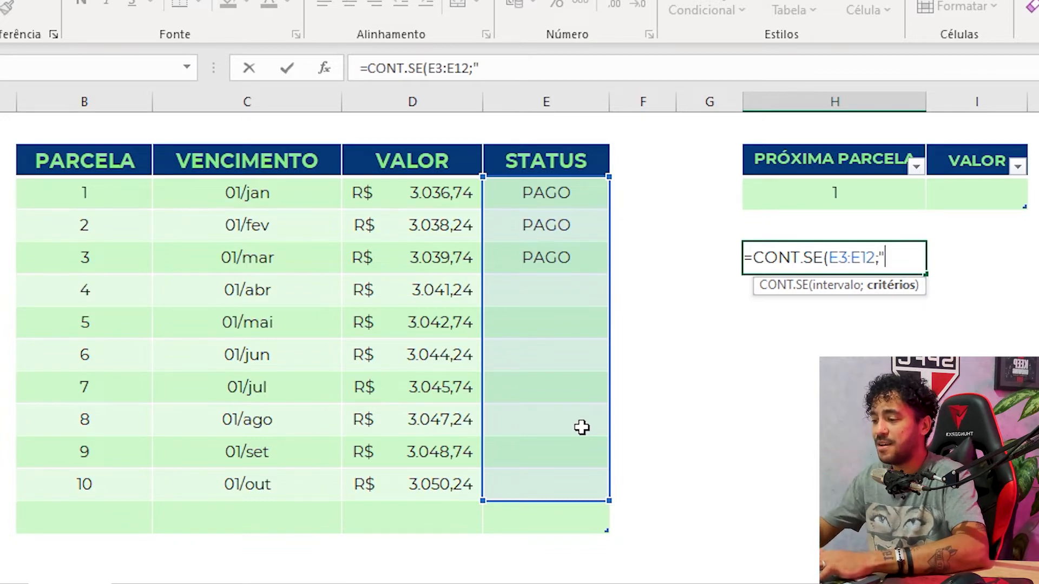
pyautogui.write('"PAGO')
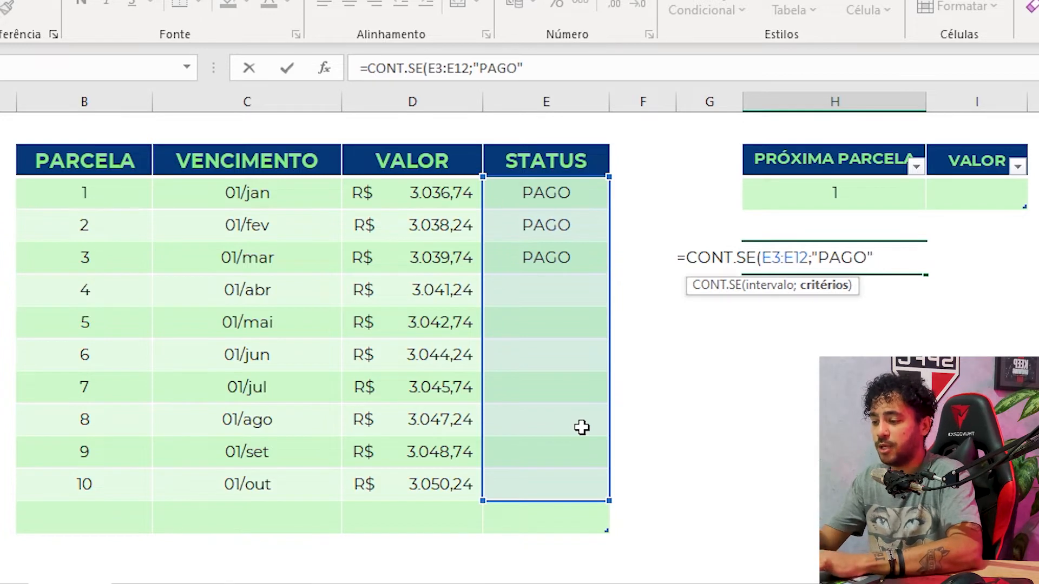
pyautogui.write('")')
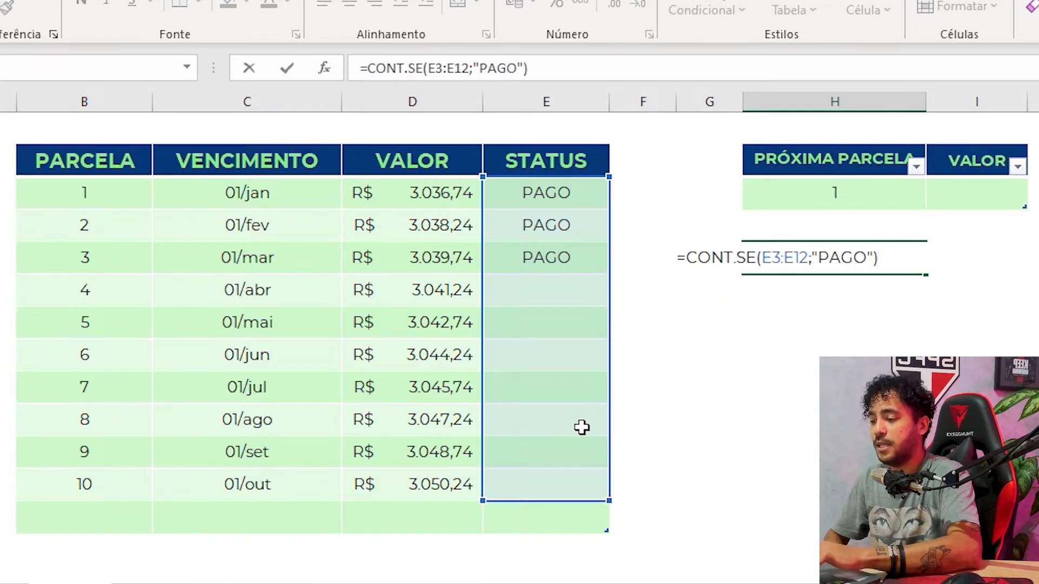
pyautogui.press('Return')
pyautogui.press('Up')
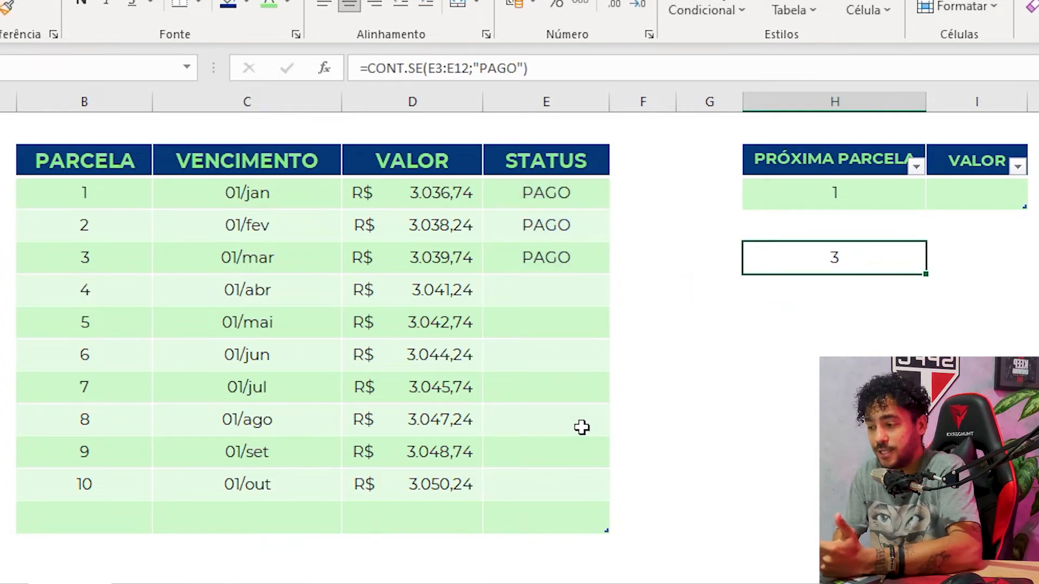
# Step: Test the count by clearing installment 3's STATUS and entering PAGO for installments 3 and 4
pyautogui.click(556, 254)
pyautogui.moveTo(565, 193); pyautogui.dragTo(552, 259)
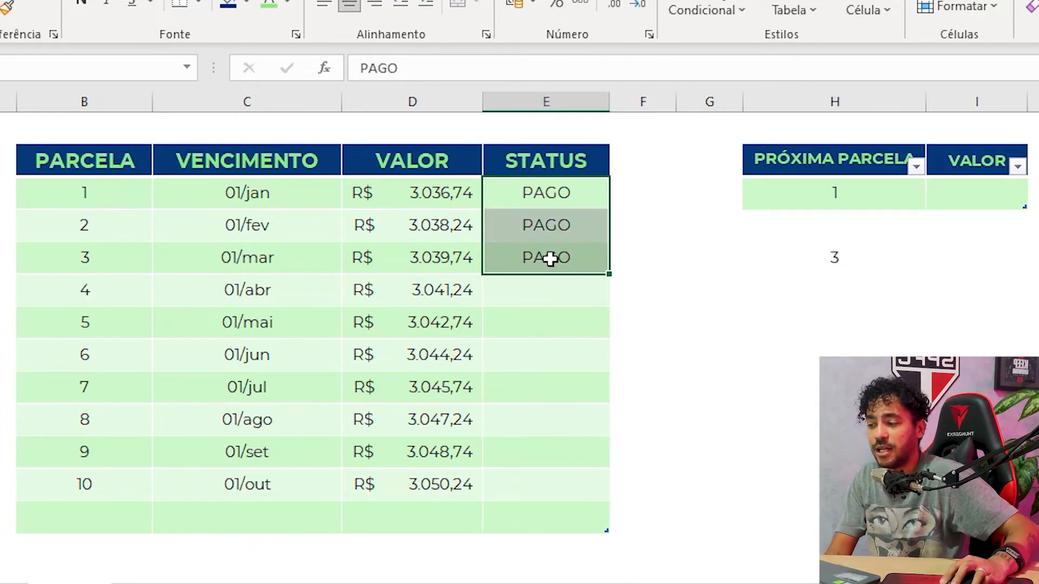
pyautogui.click(590, 258)
pyautogui.press('Delete')
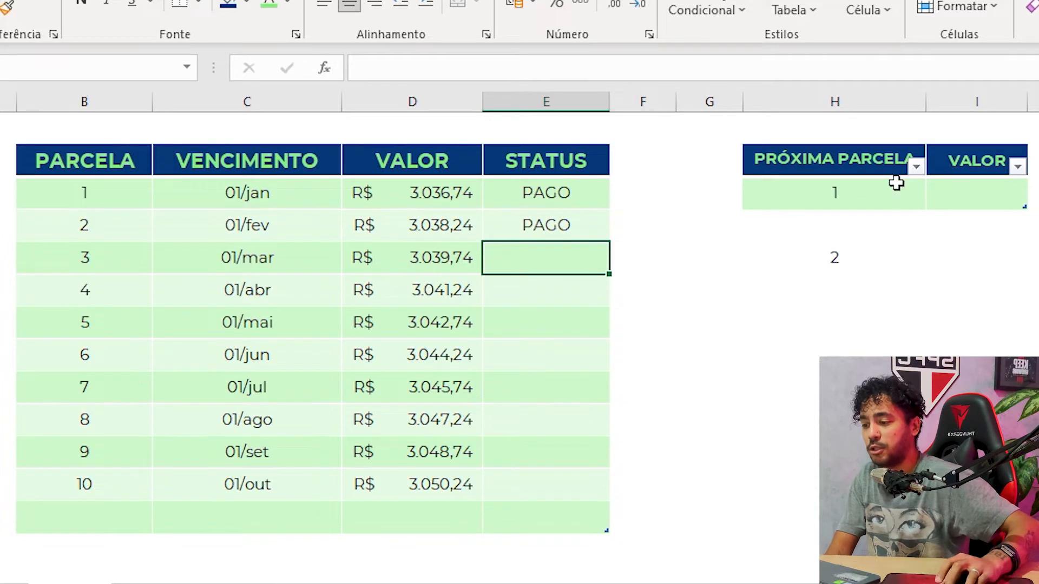
pyautogui.write('PAGO')
pyautogui.press('Return')
pyautogui.write('PAGO')
pyautogui.press('Return')
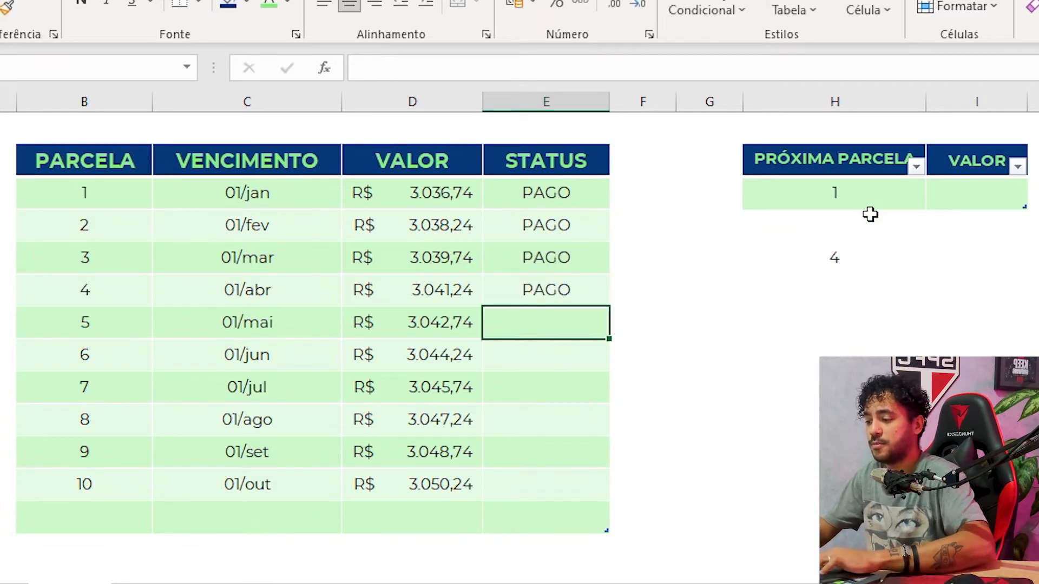
pyautogui.press('Up')
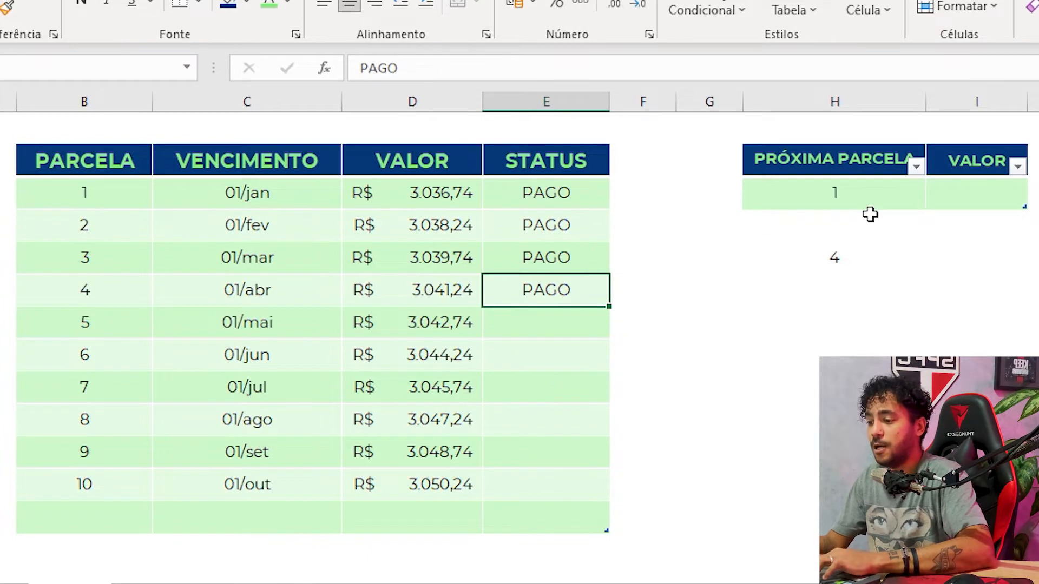
pyautogui.click(833, 253)
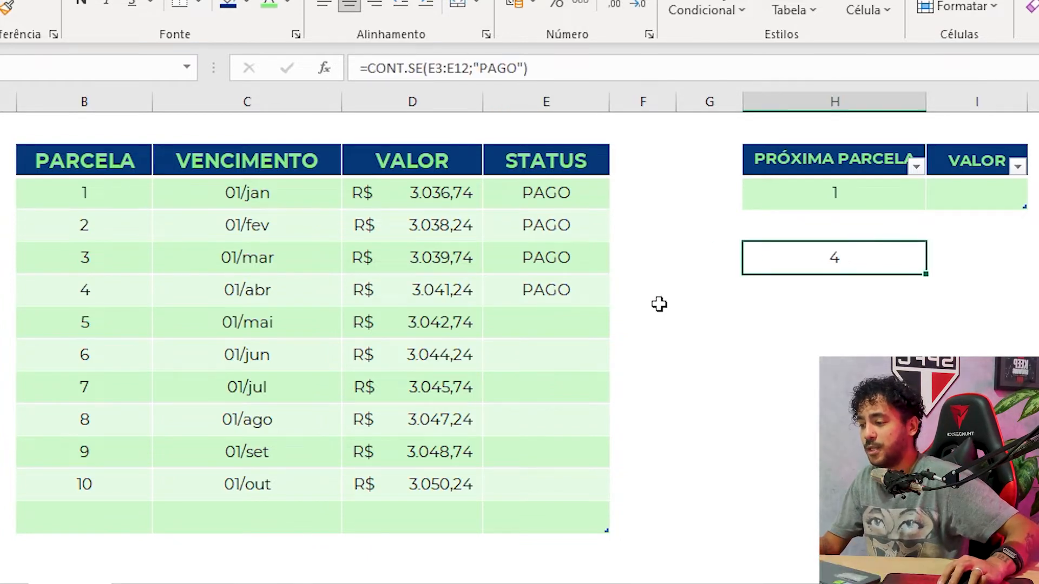
# Step: Clear the PAGO status of installment 4 in E6
pyautogui.click(559, 285)
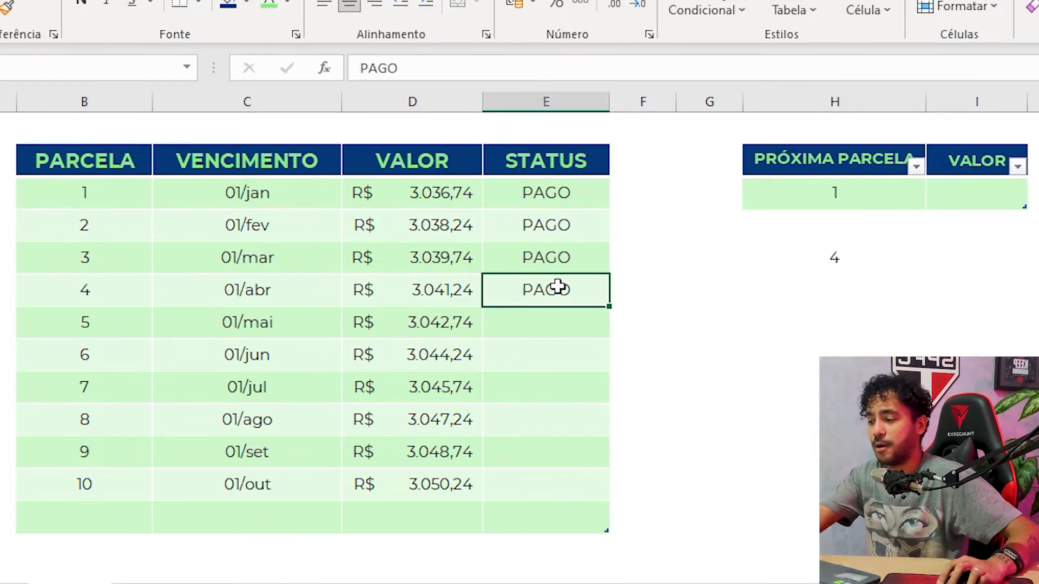
pyautogui.press('Delete')
pyautogui.click(561, 258)
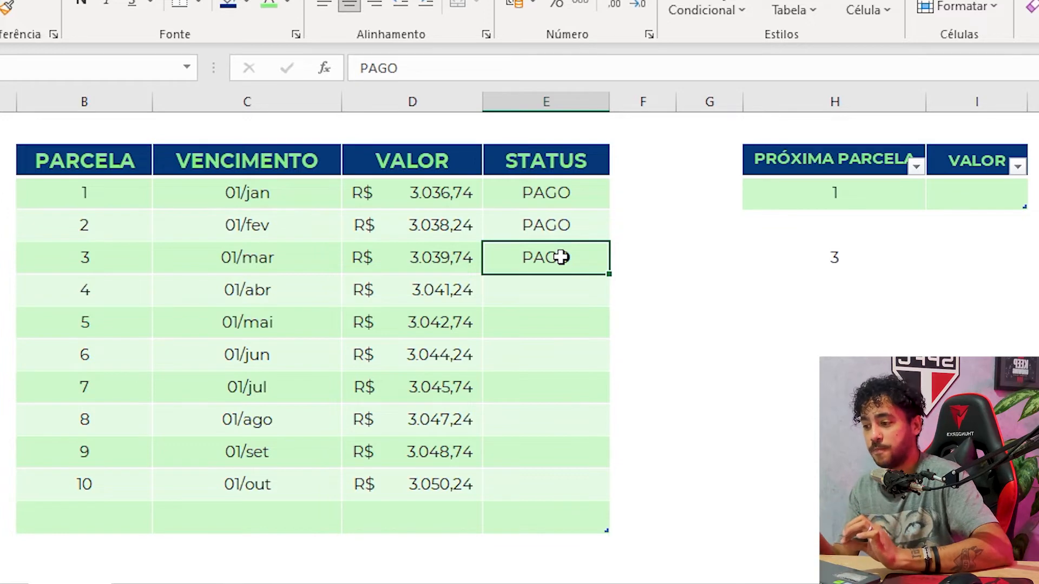
# Step: Set the row number of the ÍNDICE formula in H3 to 4, giving =ÍNDICE(B3:B12;4)
pyautogui.doubleClick(801, 198)
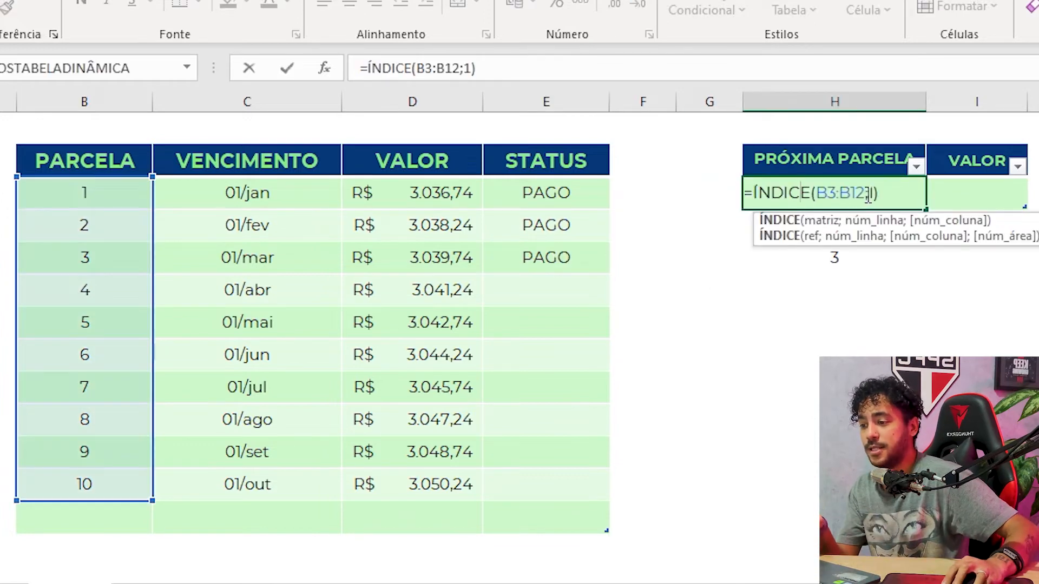
pyautogui.doubleClick(874, 193)
pyautogui.write('4')
pyautogui.hotkey('ctrl', 'Return')
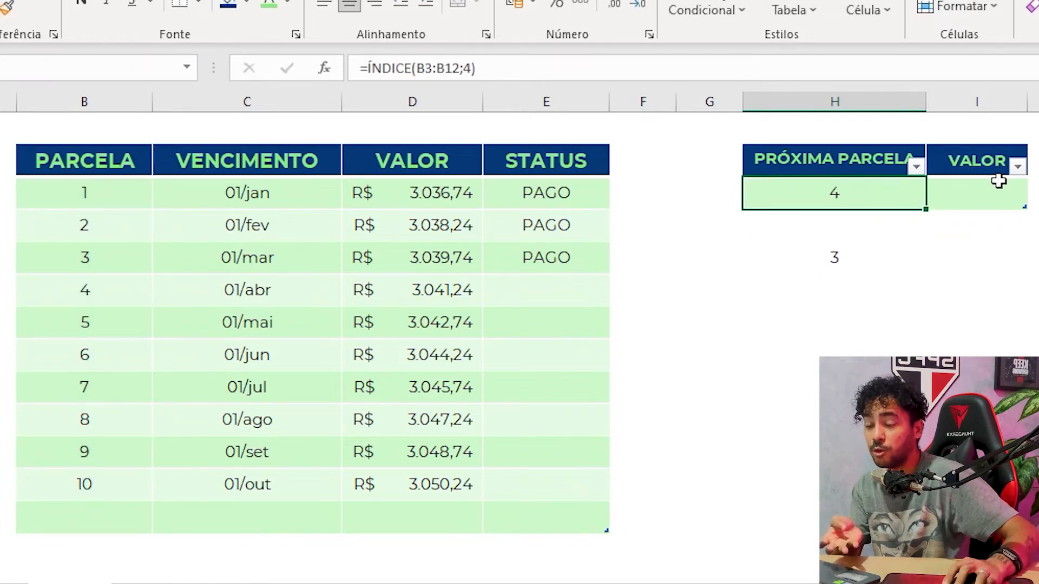
# Step: Add 1 to the count in H5 so its formula reads =CONT.SE(E3:E12;"PAGO")+1
pyautogui.click(807, 250)
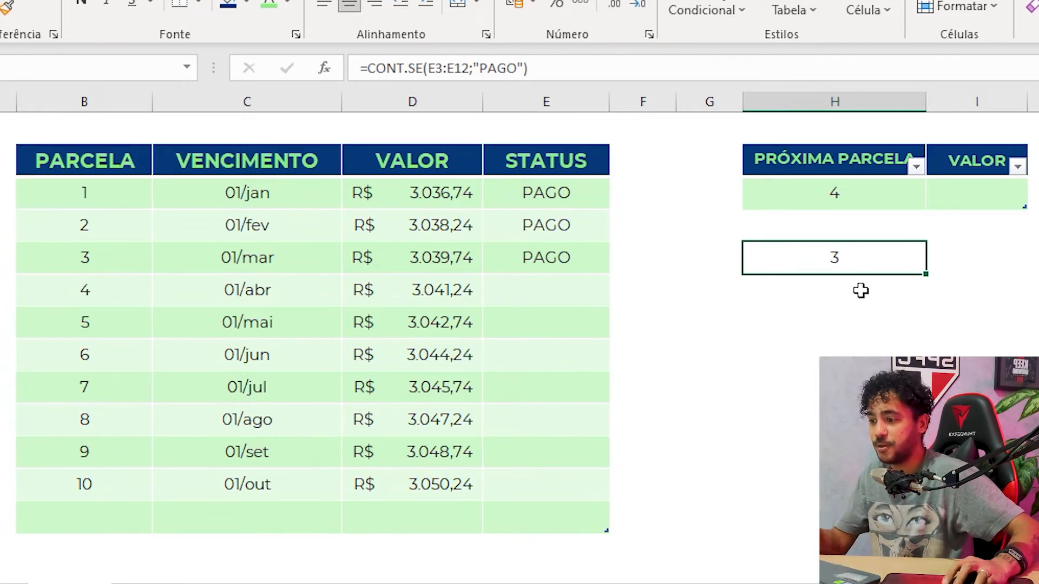
pyautogui.doubleClick(868, 257)
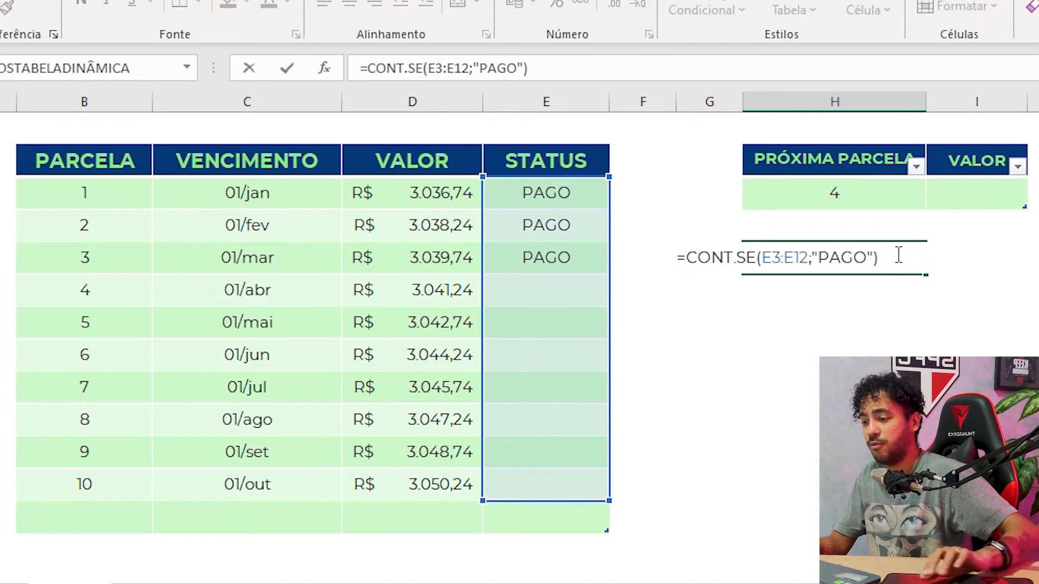
pyautogui.write('+1')
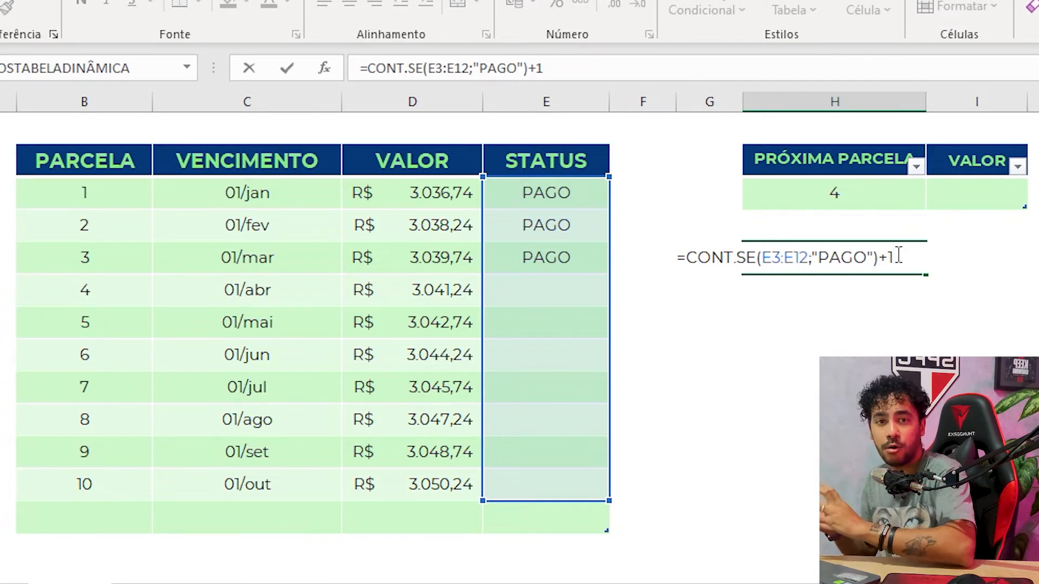
pyautogui.press('Return')
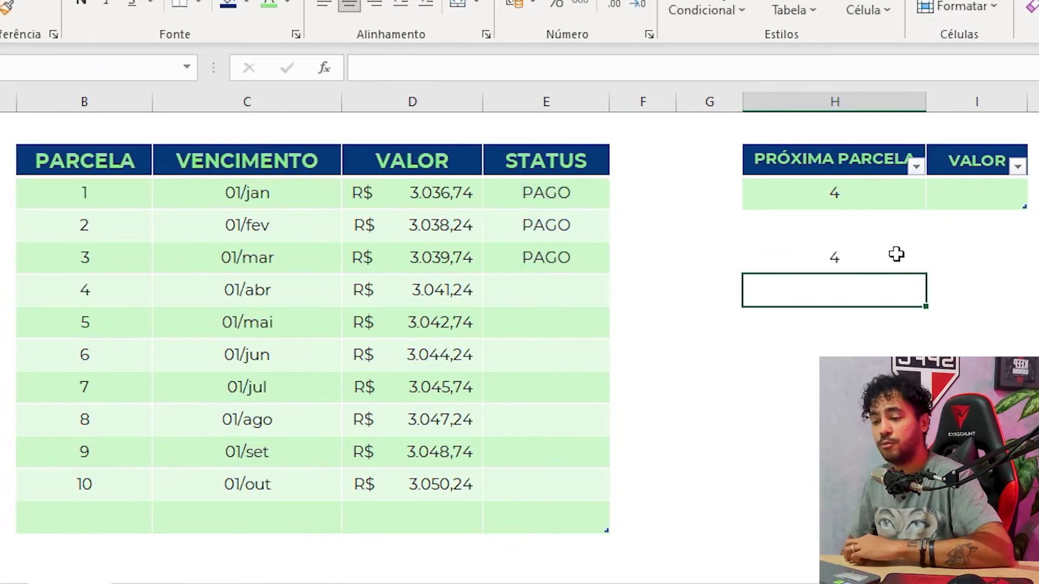
pyautogui.click(830, 257)
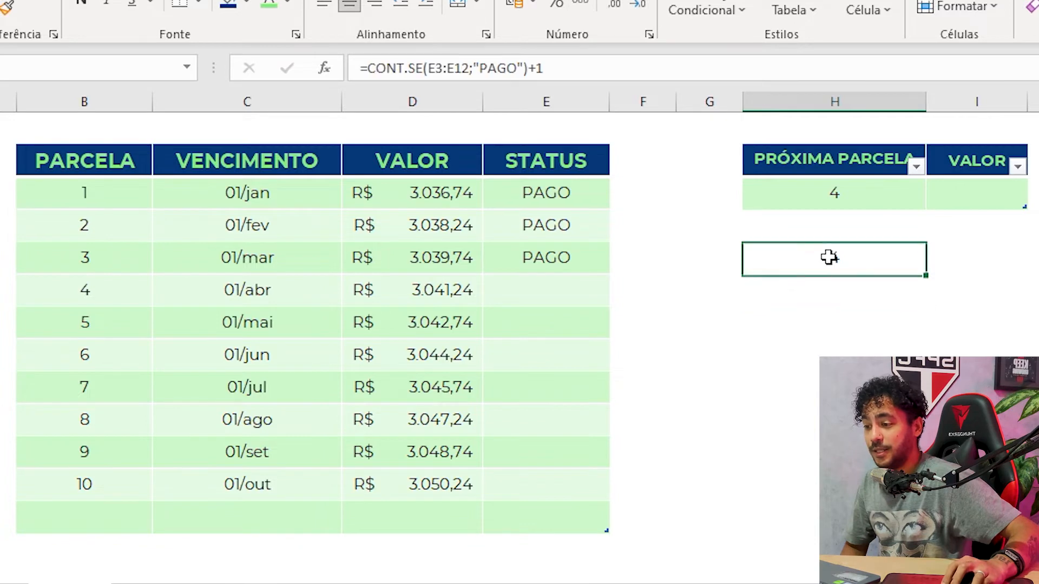
pyautogui.click(837, 202)
pyautogui.click(857, 256)
# Step: Test the H5 formula by marking installments 4, 5 and 6 as PAGO, and clear those three statuses again
pyautogui.click(588, 287)
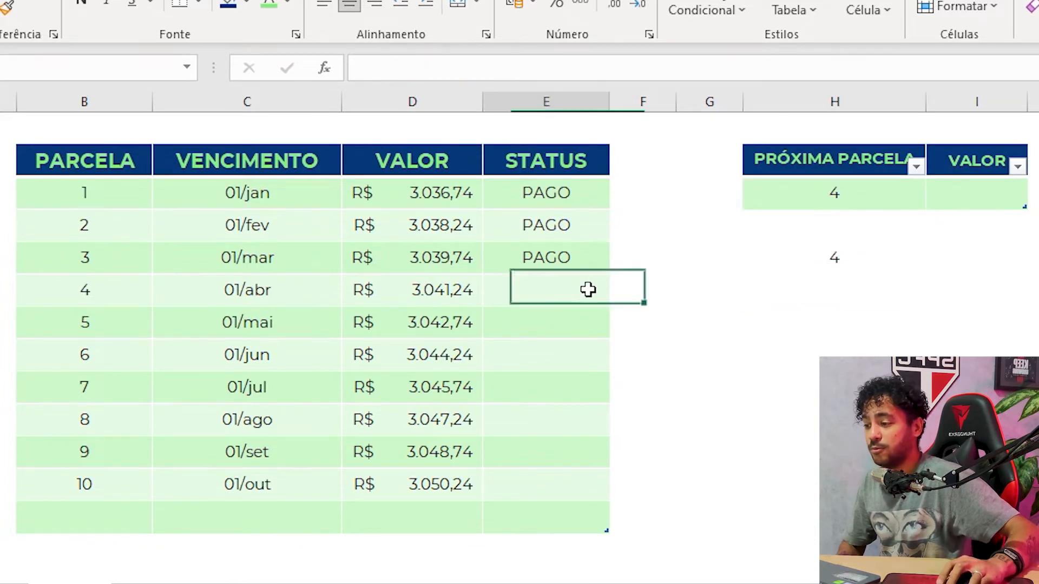
pyautogui.write('PAGO')
pyautogui.press('Return')
pyautogui.write('P')
pyautogui.press('Return')
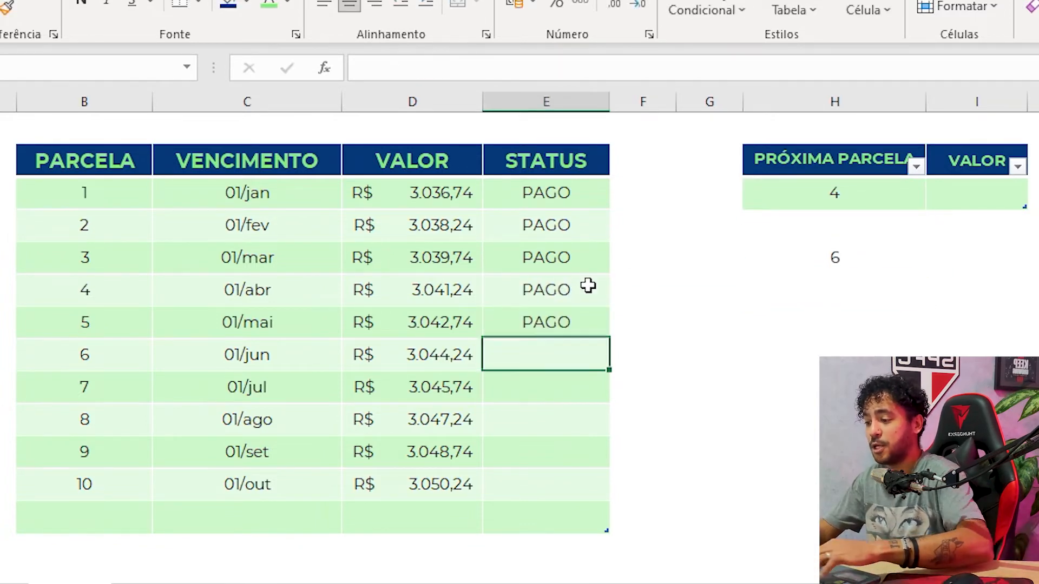
pyautogui.click(806, 274)
pyautogui.click(593, 352)
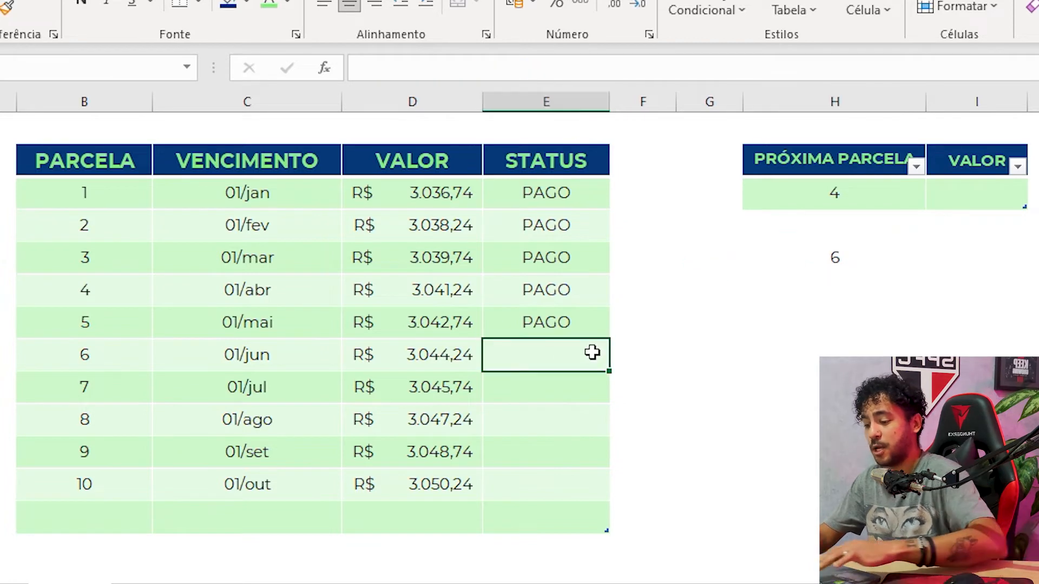
pyautogui.write('P')
pyautogui.press('Return')
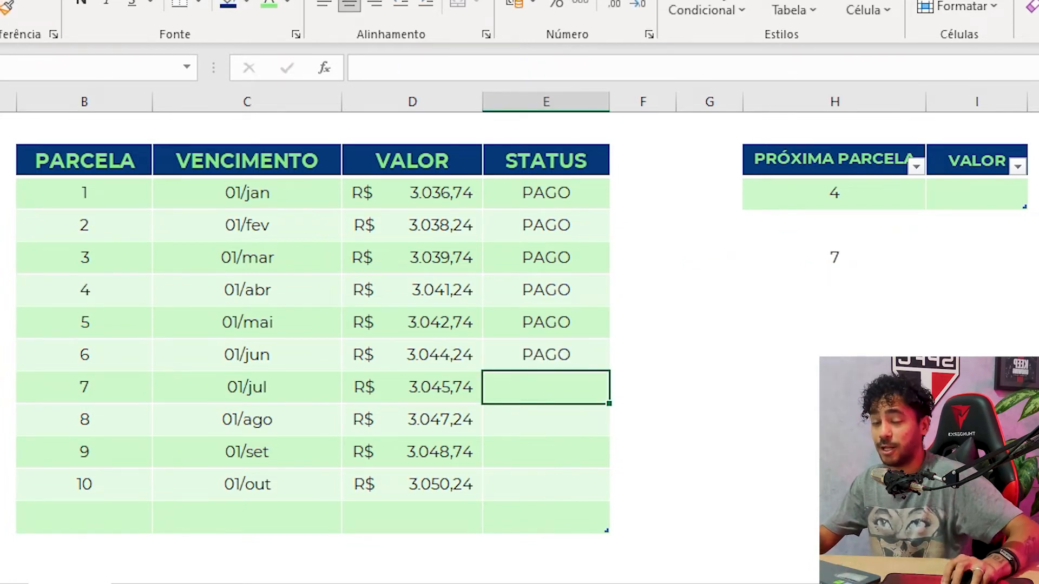
pyautogui.moveTo(540, 353); pyautogui.dragTo(543, 281)
pyautogui.press('Delete')
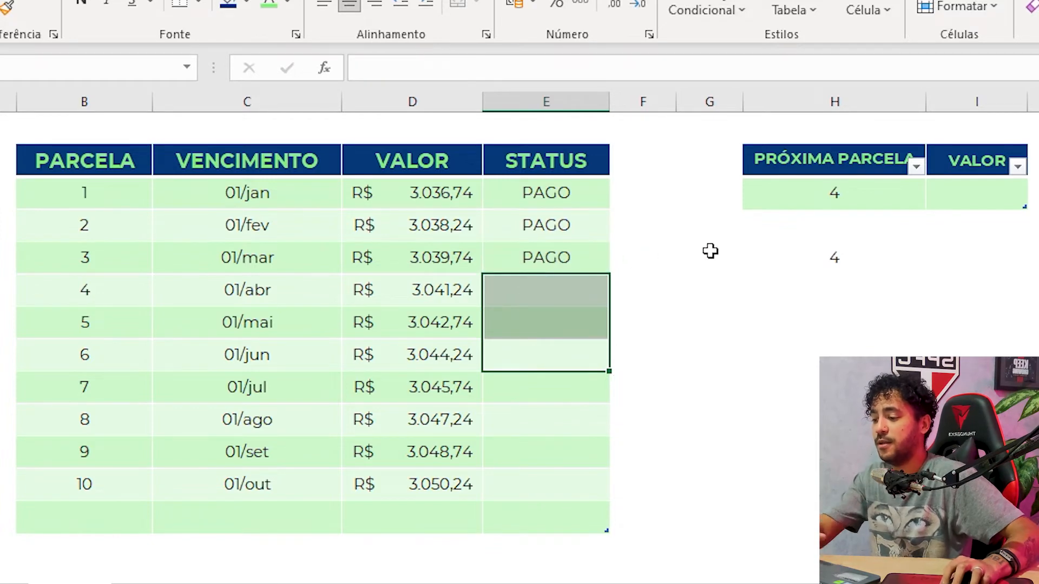
# Step: Replace the row number in H3's ÍNDICE formula with CONT.SE(E3:E12;"PAGO")+1 copied from H5, and clear H5
pyautogui.click(828, 265)
pyautogui.doubleClick(828, 265)
pyautogui.moveTo(915, 257); pyautogui.dragTo(691, 253)
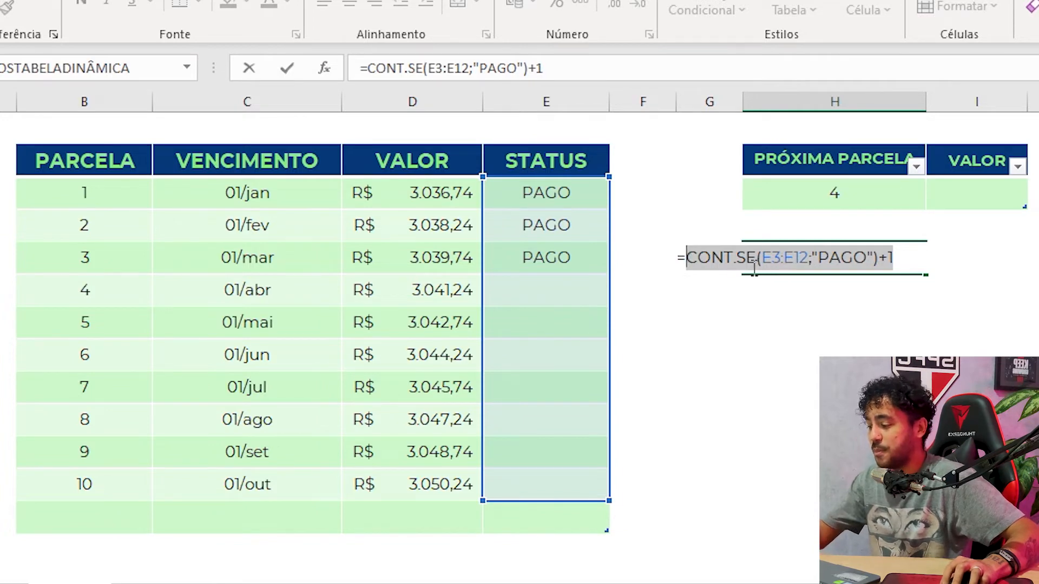
pyautogui.press('Escape')
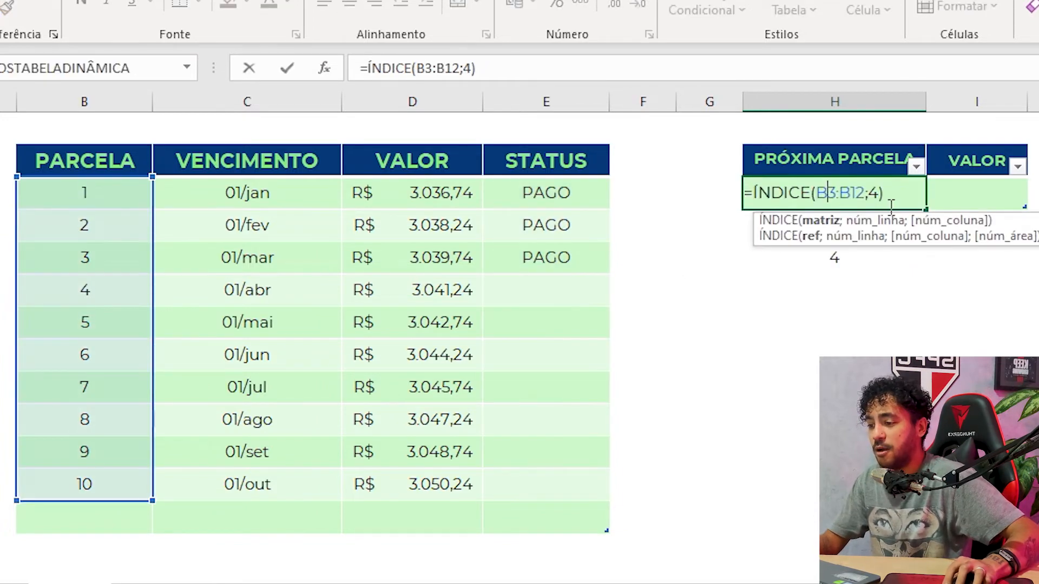
pyautogui.doubleClick(876, 195)
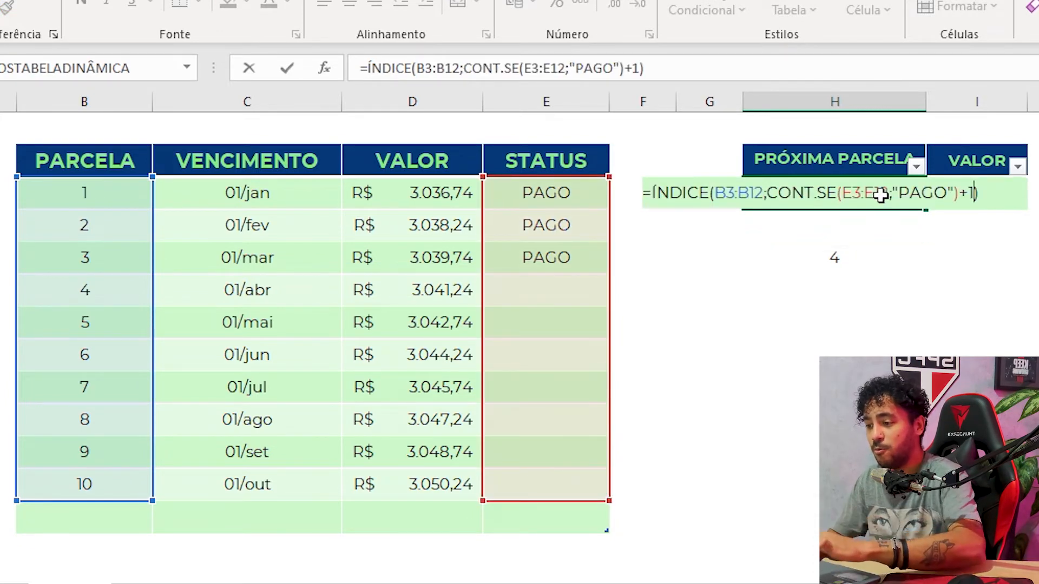
pyautogui.press('Return')
pyautogui.press('Down')
pyautogui.press('Delete')
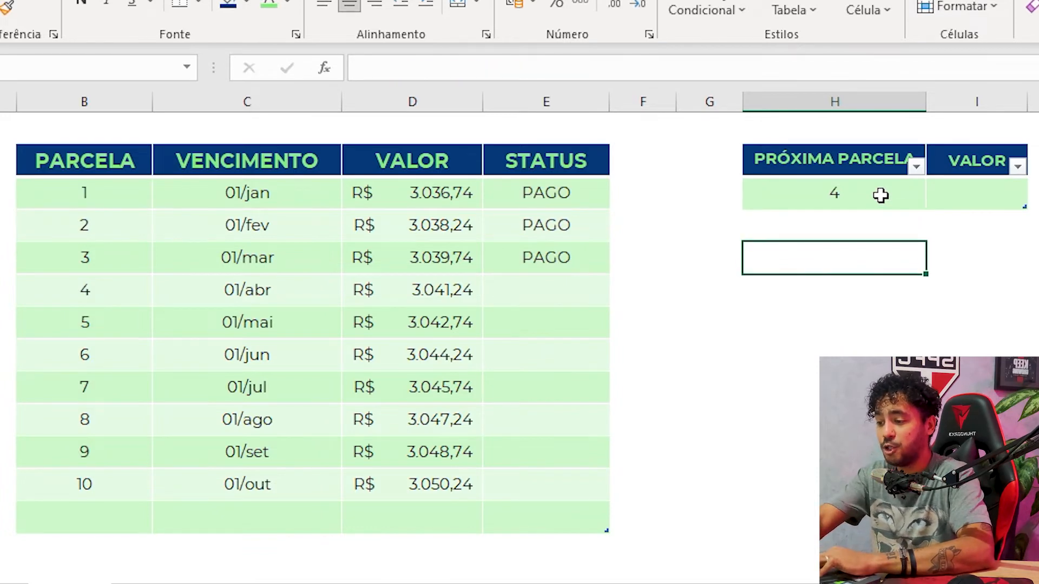
# Step: Test the PRÓXIMA PARCELA formula by marking installment 4 as PAGO, and compare H3 with the first unpaid row
pyautogui.press('Down')
pyautogui.press('Left')
pyautogui.press('Left')
pyautogui.press('Left')
pyautogui.write('PAGO')
pyautogui.press('Return')
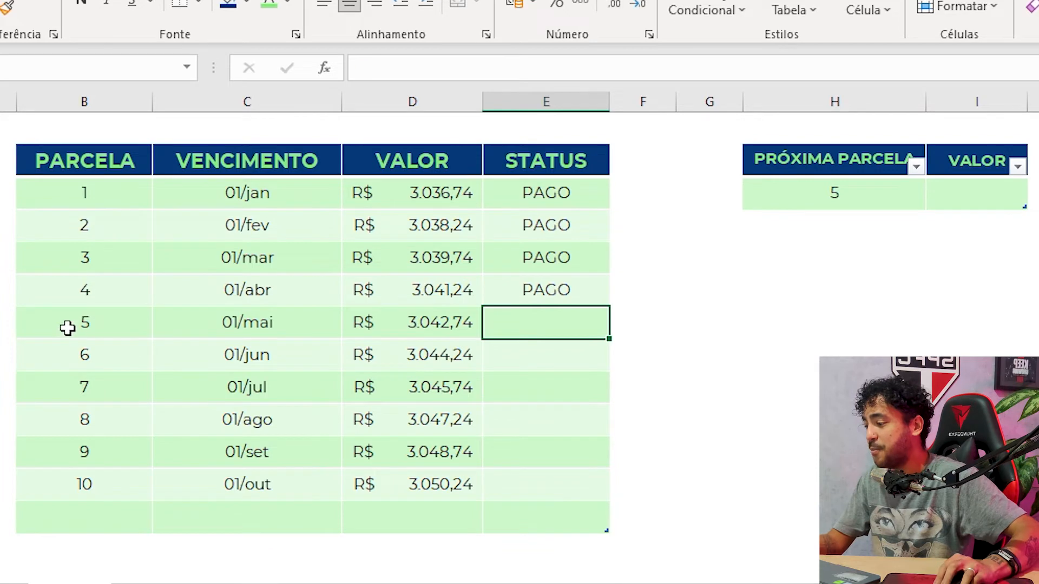
pyautogui.moveTo(76, 328); pyautogui.dragTo(520, 327)
pyautogui.click(468, 342)
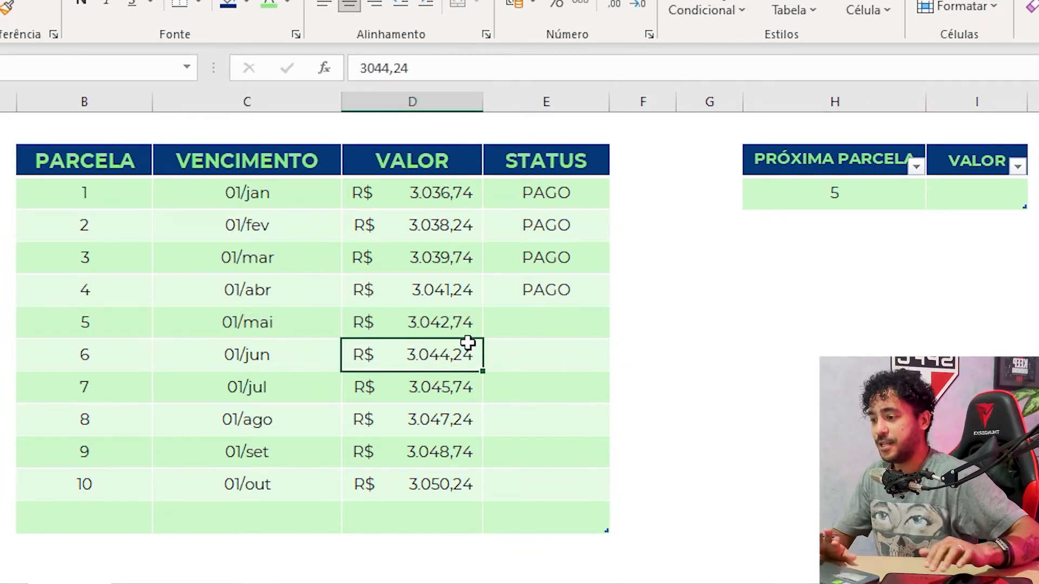
pyautogui.click(825, 186)
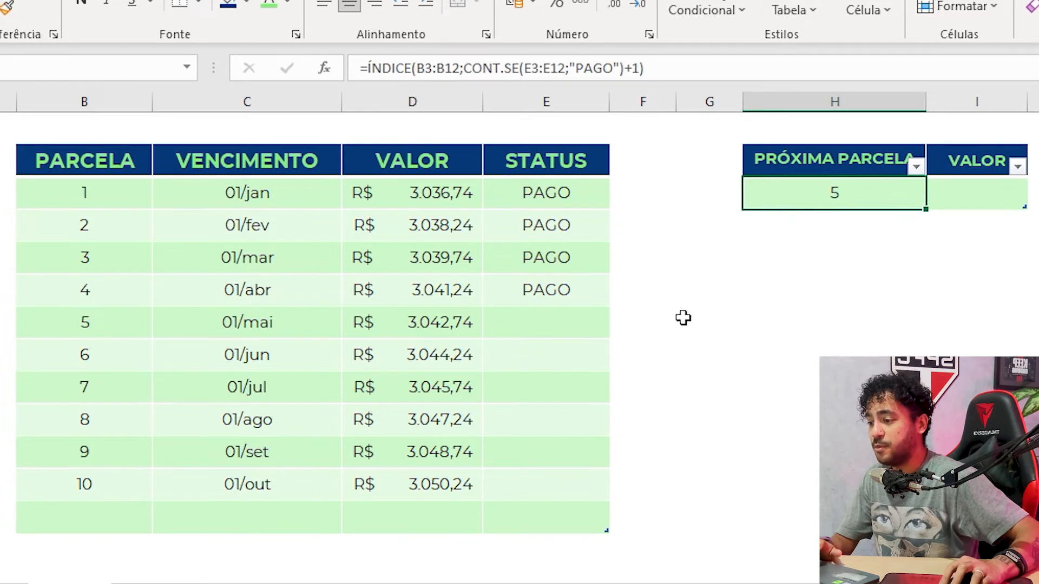
# Step: Mark installment 5 as PAGO too and check the PRÓXIMA PARCELA cell against the installment 6 row
pyautogui.click(561, 325)
pyautogui.write('PAGO')
pyautogui.press('Return')
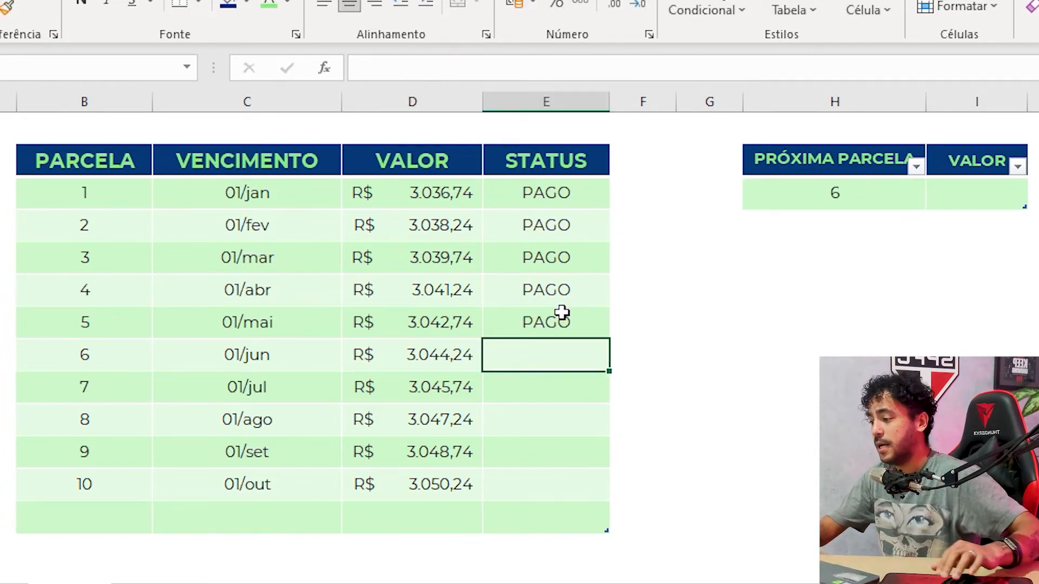
pyautogui.click(81, 352)
pyautogui.click(21, 353)
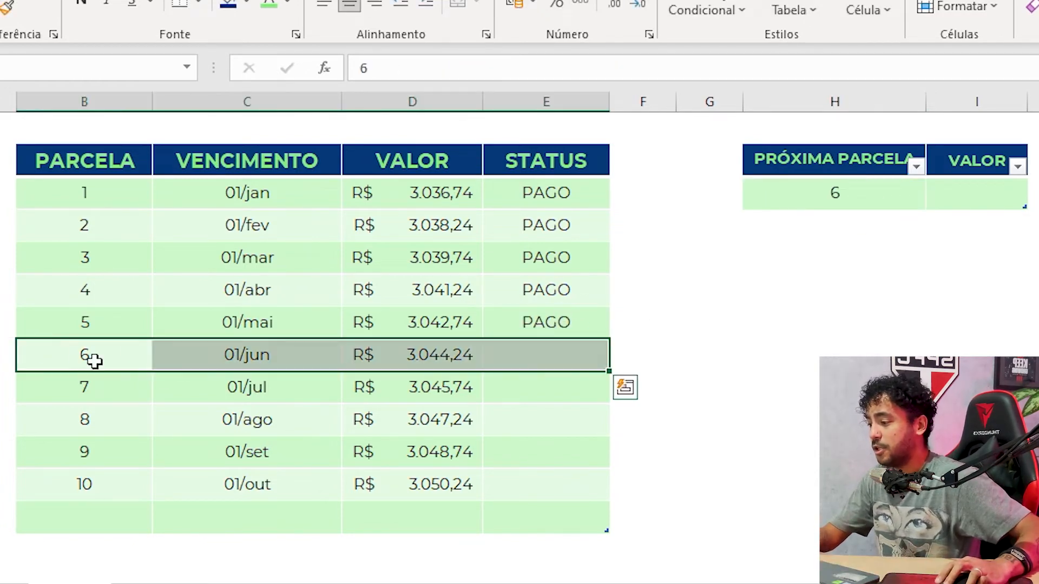
pyautogui.click(806, 205)
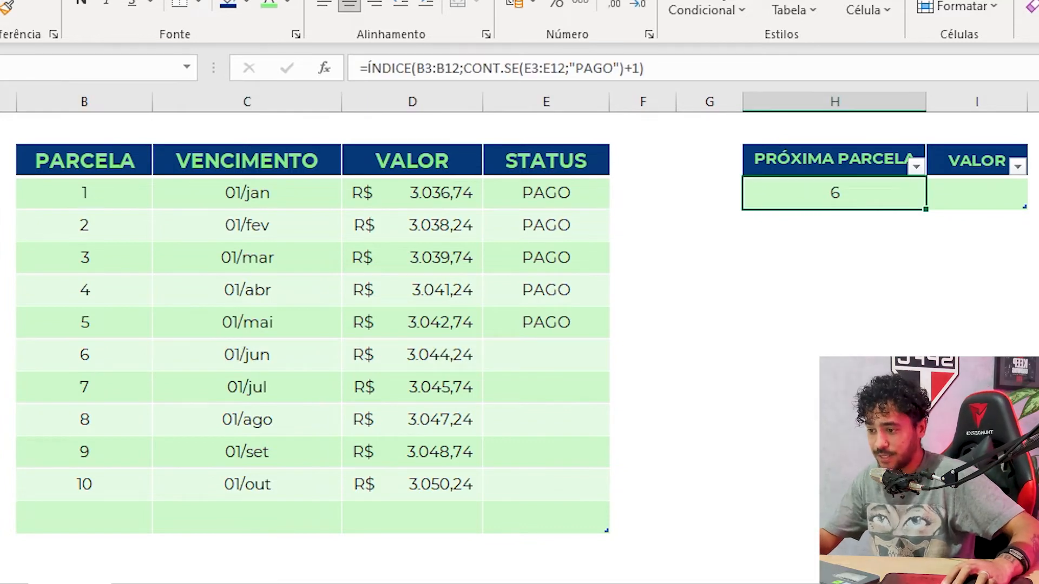
# Step: Enter =PROCV([@[PRÓXIMA PARCELA]];B3:E12;3;0) in I3 to look up the next installment's value
pyautogui.click(999, 190)
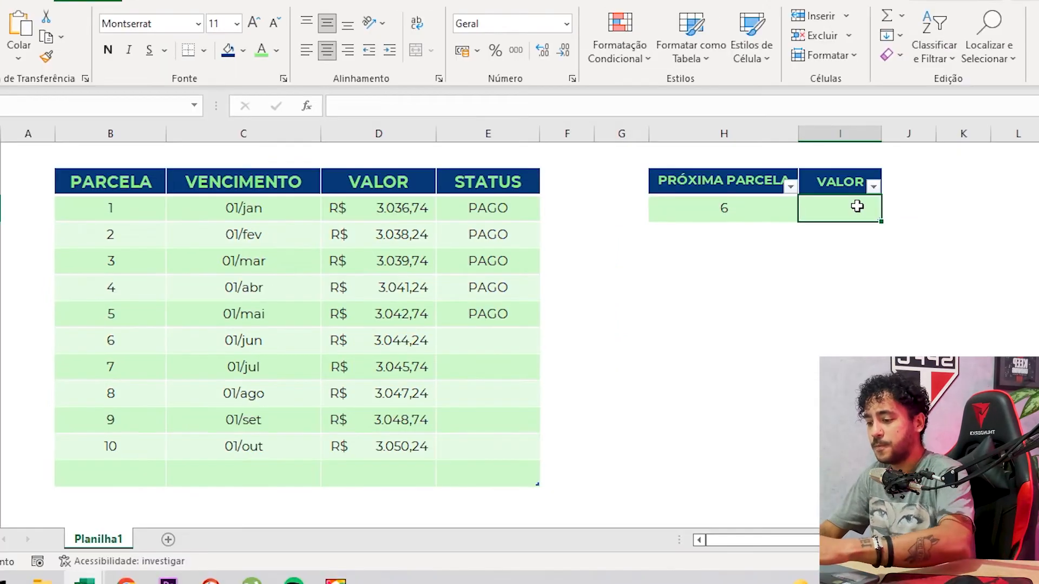
pyautogui.write('=PROCV')
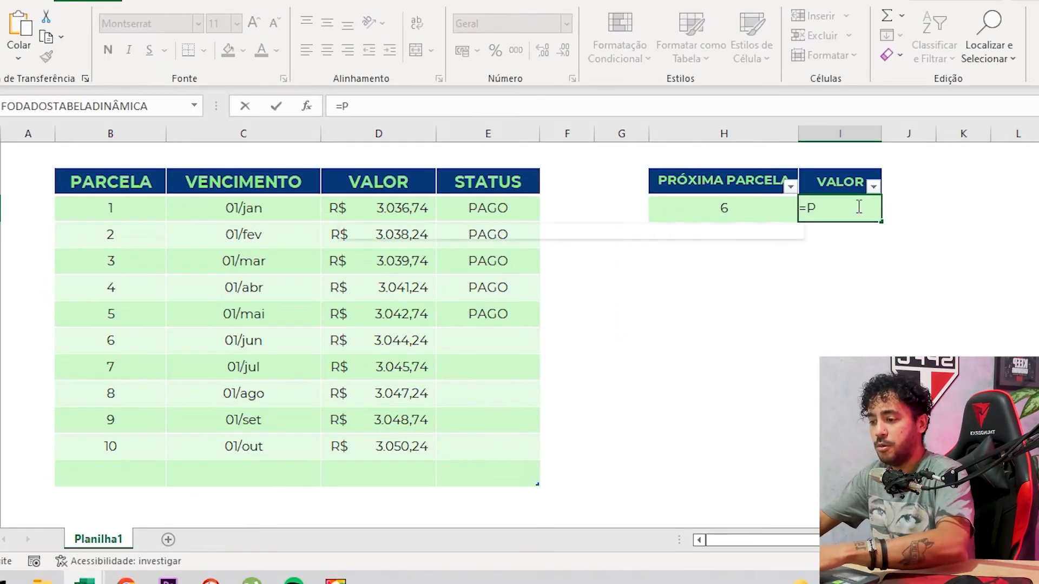
pyautogui.write('(')
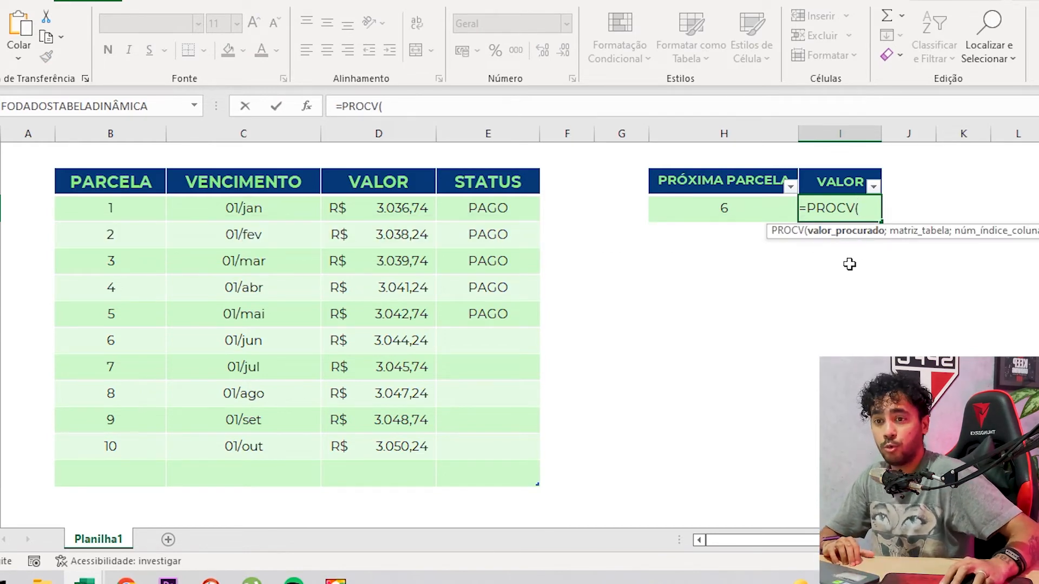
pyautogui.click(727, 209)
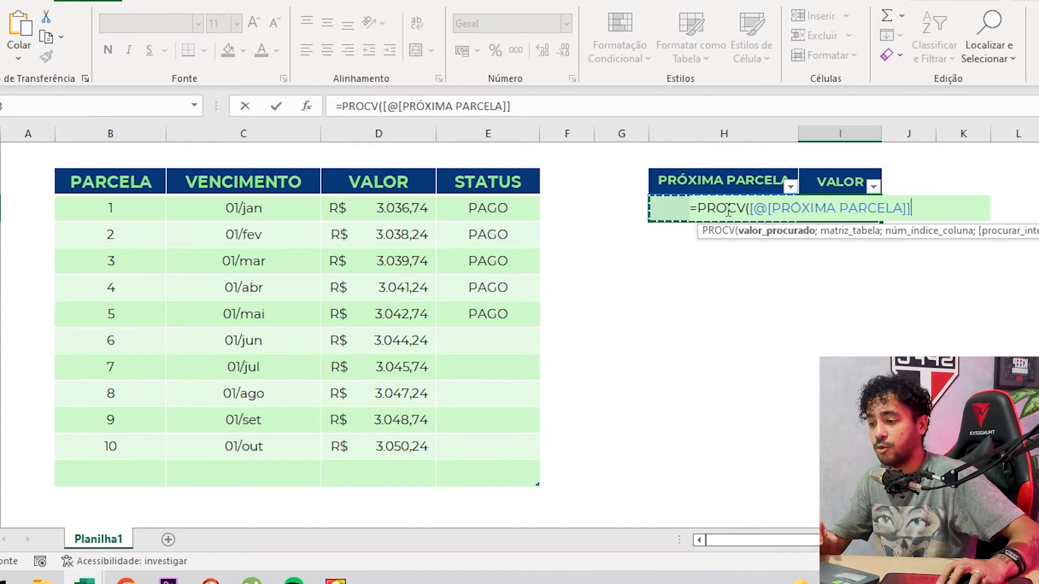
pyautogui.write(';')
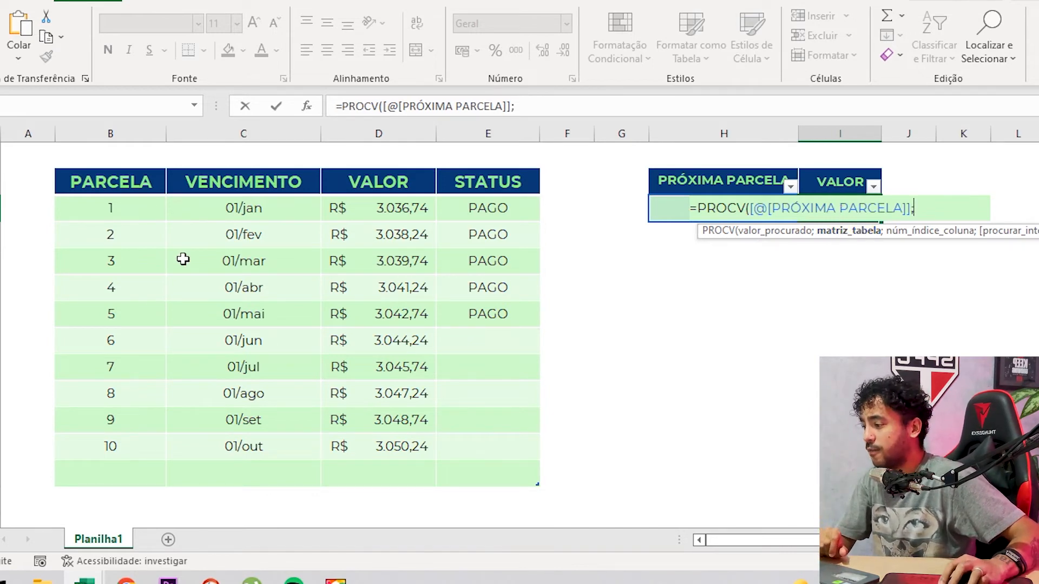
pyautogui.moveTo(108, 211); pyautogui.dragTo(494, 453)
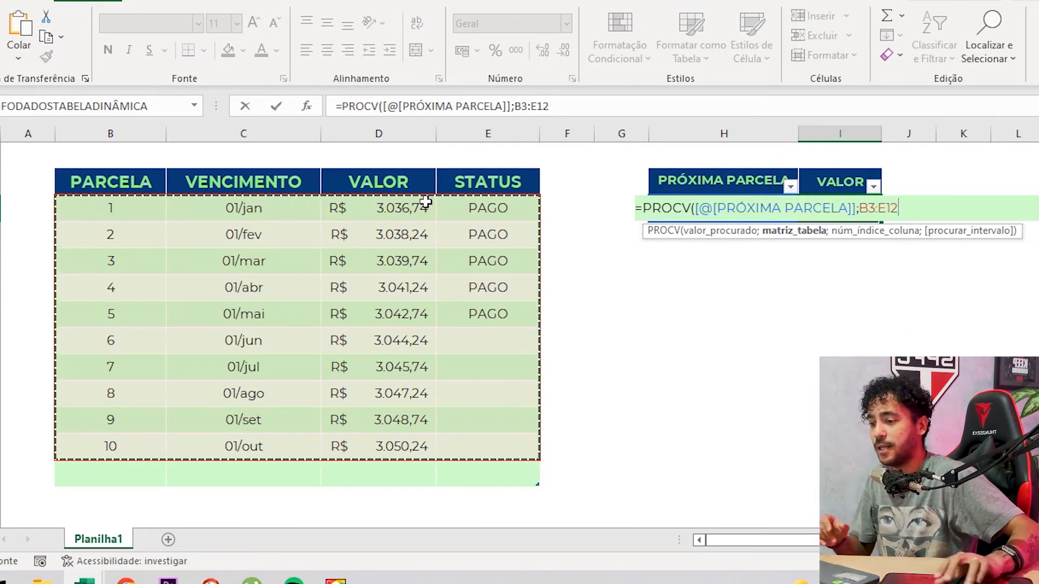
pyautogui.write(';')
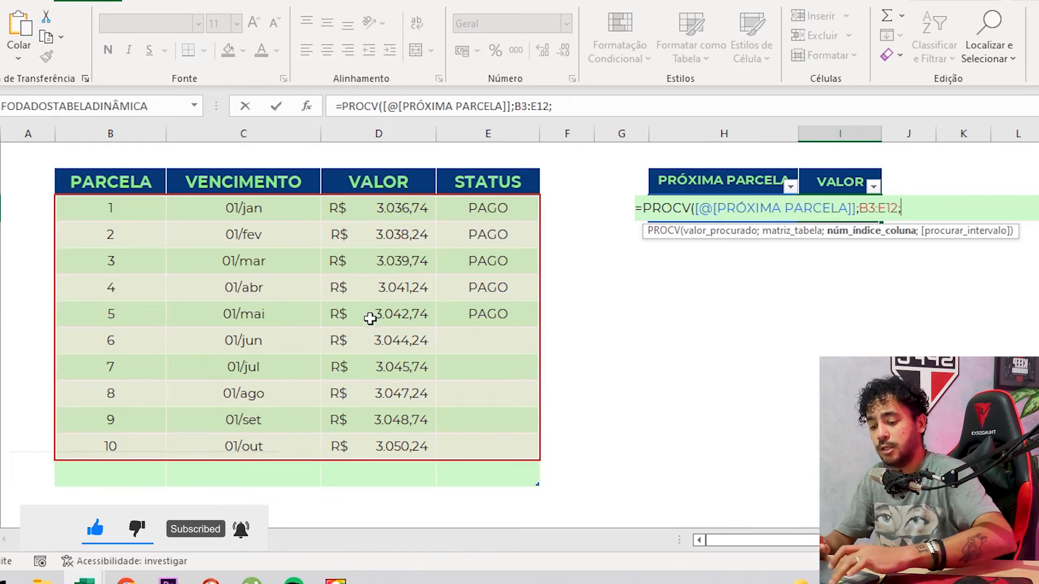
pyautogui.write('3')
pyautogui.write(';')
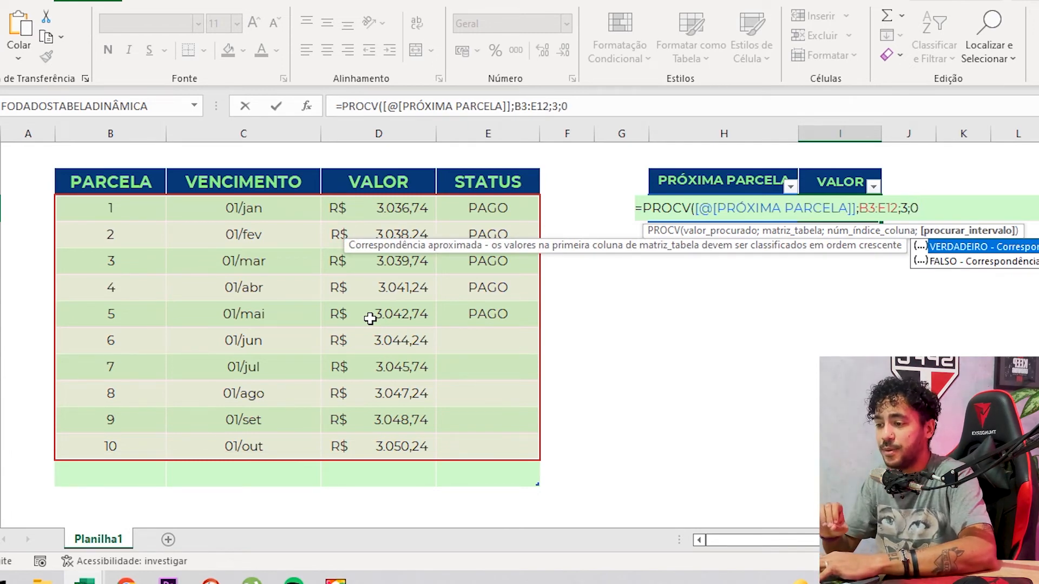
pyautogui.write('0)')
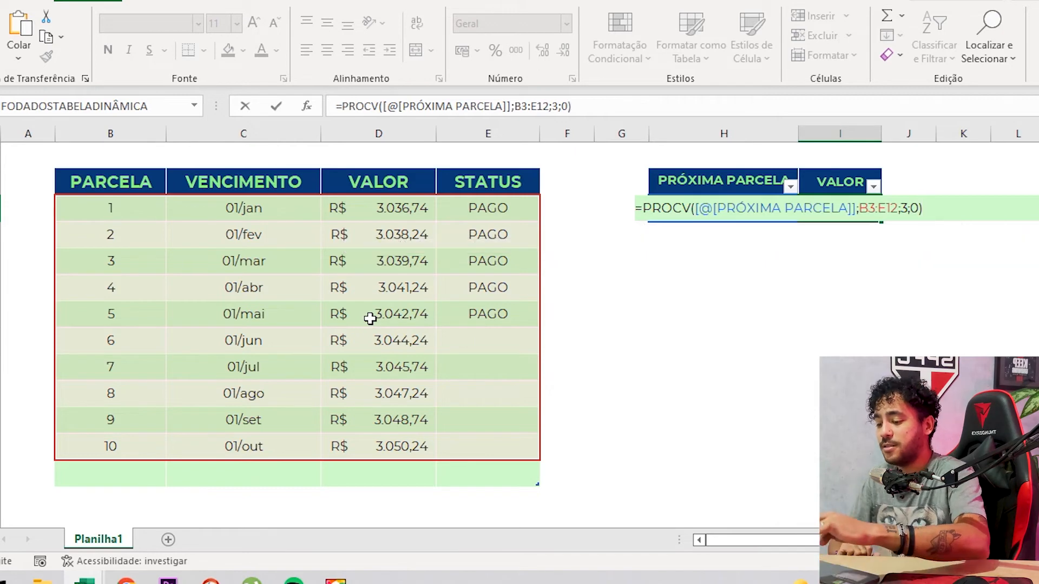
pyautogui.press('Return')
pyautogui.press('Up')
pyautogui.press('Left')
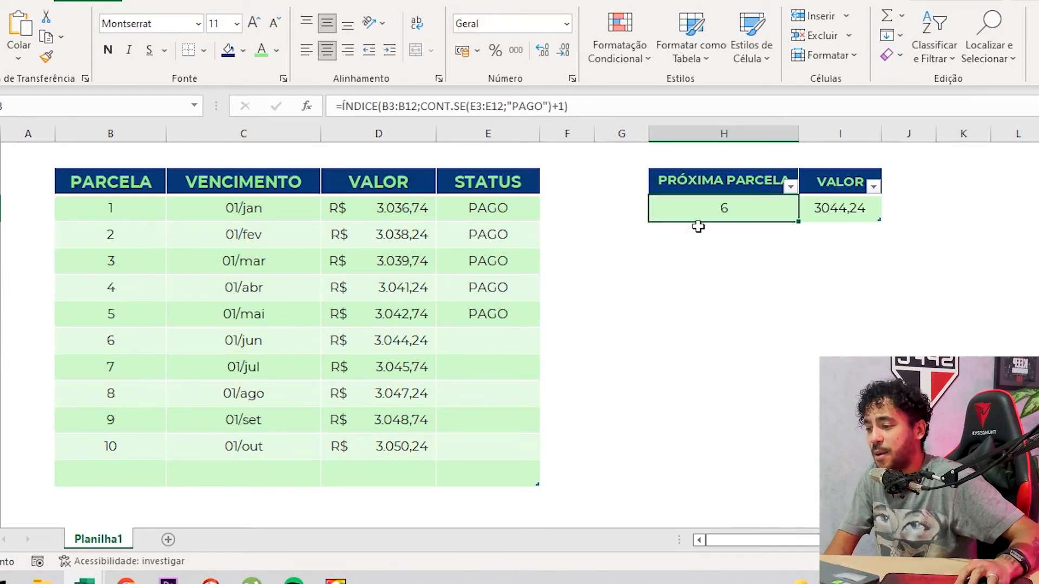
# Step: Compare I3 with installment 6's value, mark installment 6 as PAGO, and recheck both summary cells
pyautogui.click(817, 209)
pyautogui.click(120, 341)
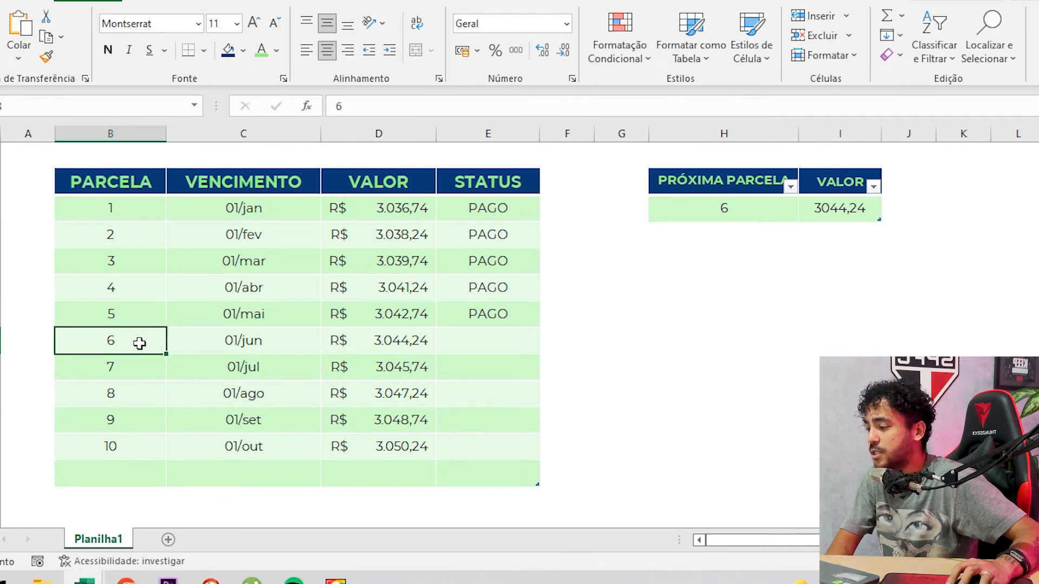
pyautogui.click(398, 342)
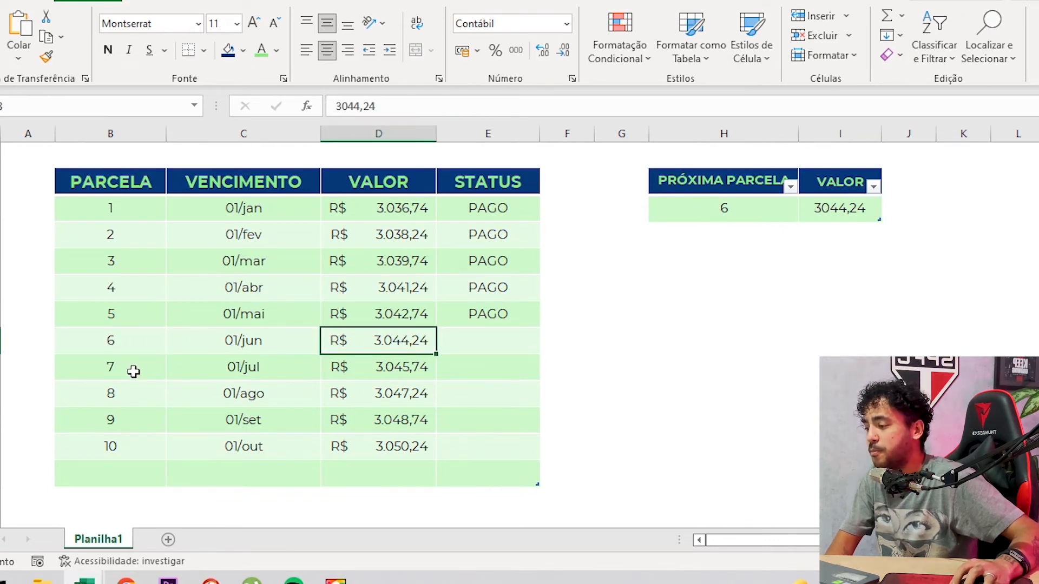
pyautogui.click(461, 341)
pyautogui.write('PAGO')
pyautogui.press('Return')
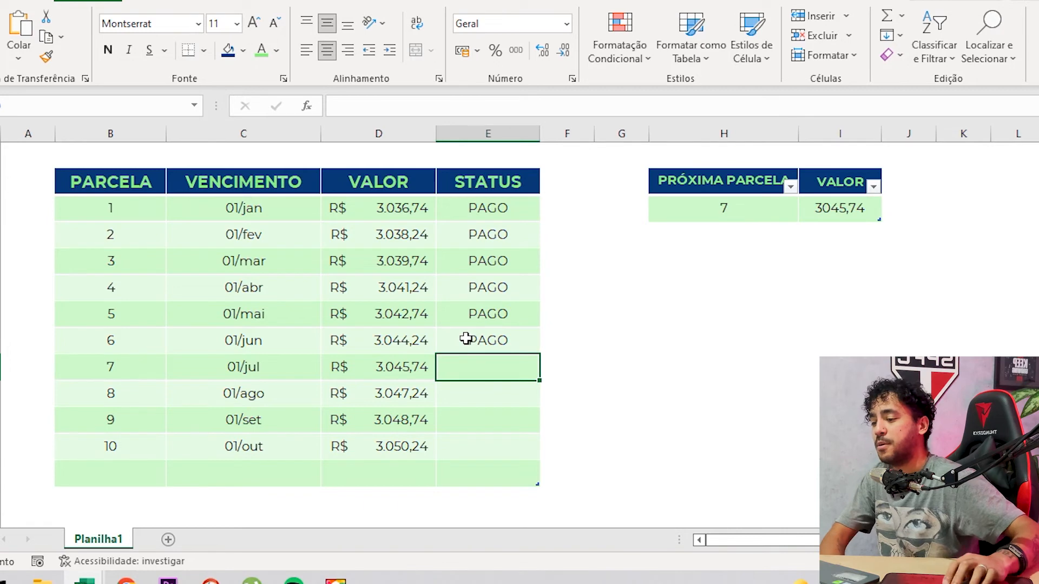
pyautogui.click(698, 214)
pyautogui.click(862, 209)
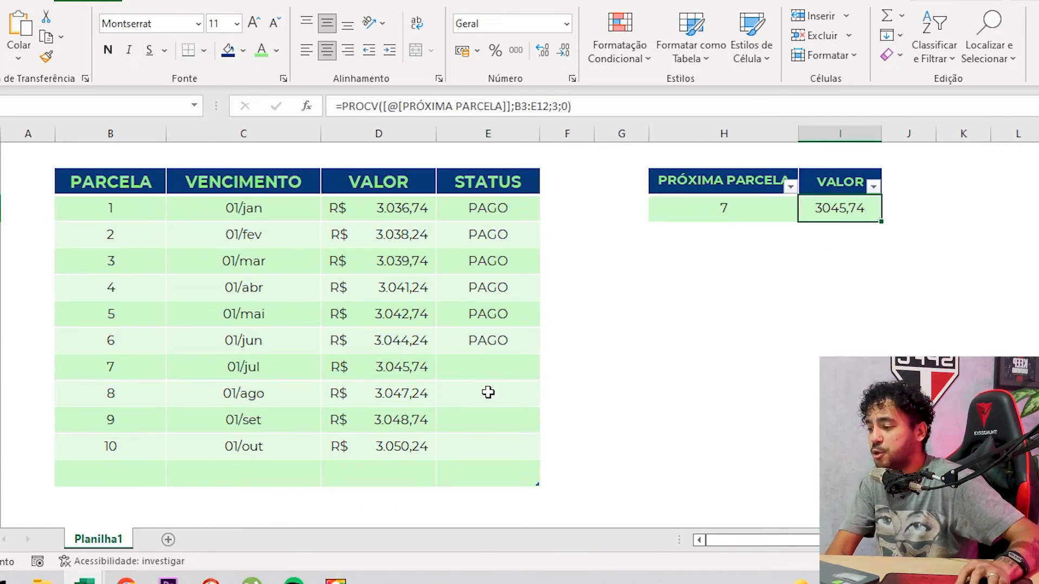
# Step: Clear the PAGO statuses of installments 2 to 6 and check the next installment and its value in H3 and I3
pyautogui.click(423, 366)
pyautogui.moveTo(483, 347); pyautogui.dragTo(476, 242)
pyautogui.press('Delete')
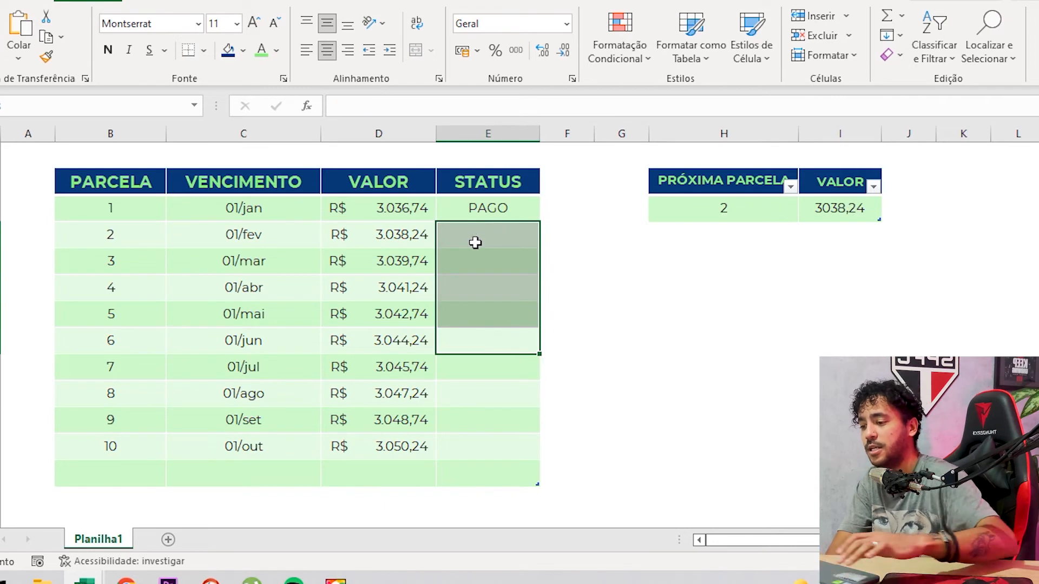
pyautogui.click(87, 247)
pyautogui.click(700, 217)
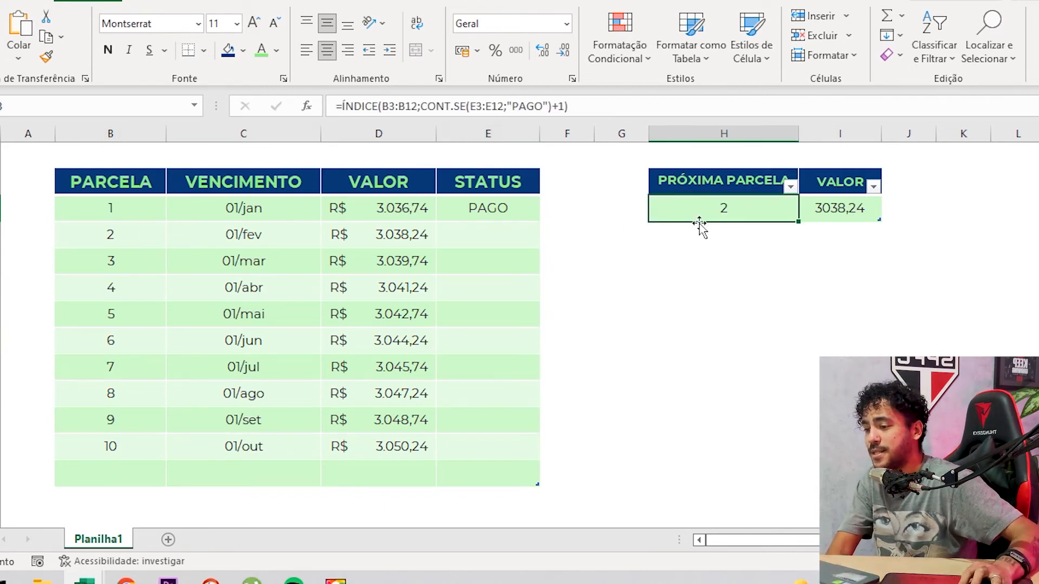
pyautogui.click(828, 209)
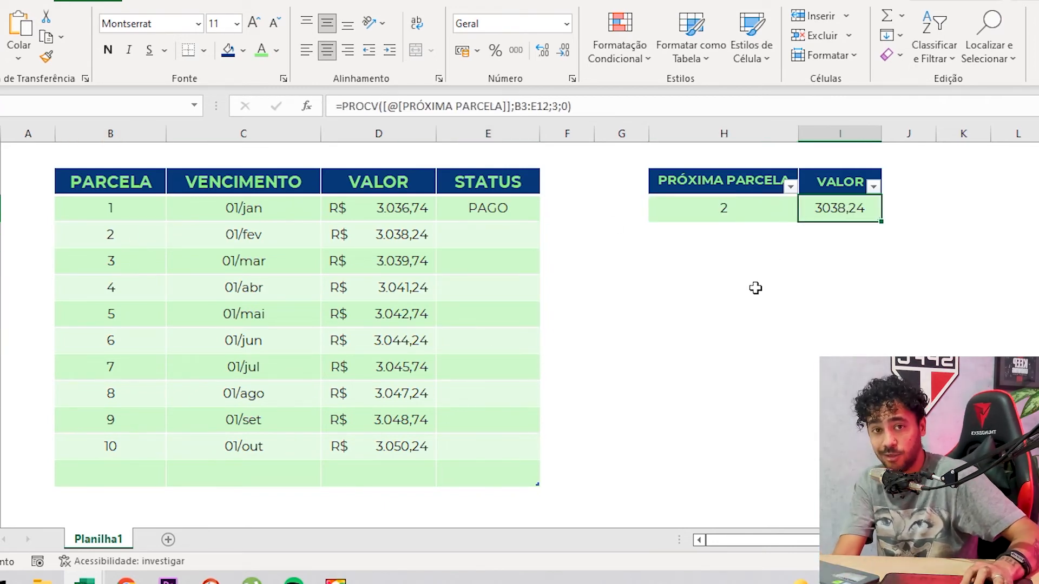